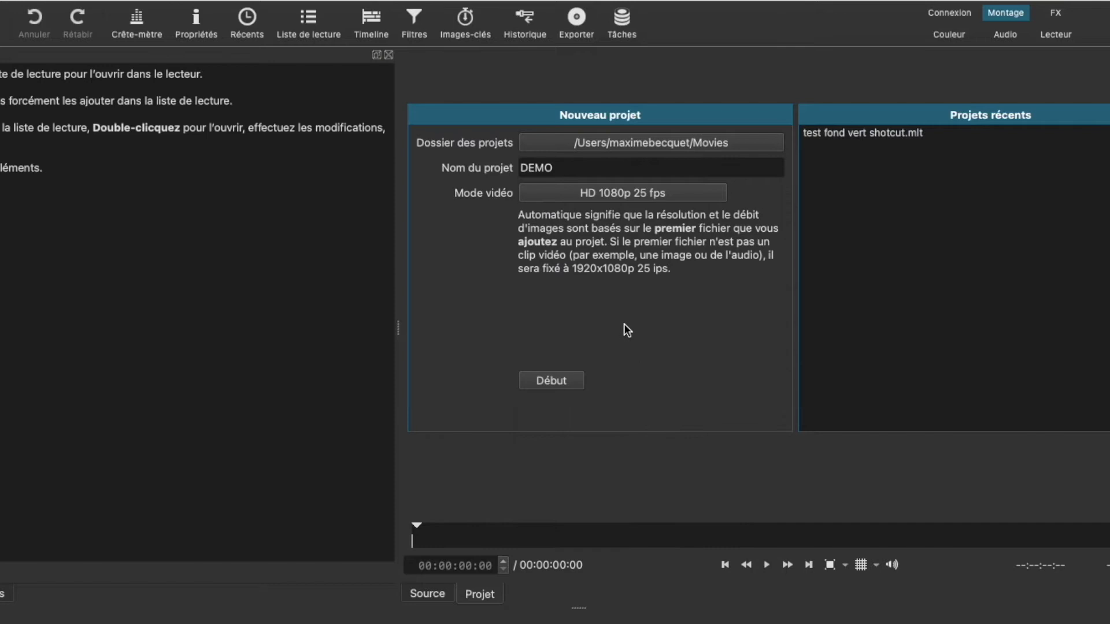
Name the new project DEMO2 and create it in the HD 1080p 25 fps video mode.
click(569, 382)
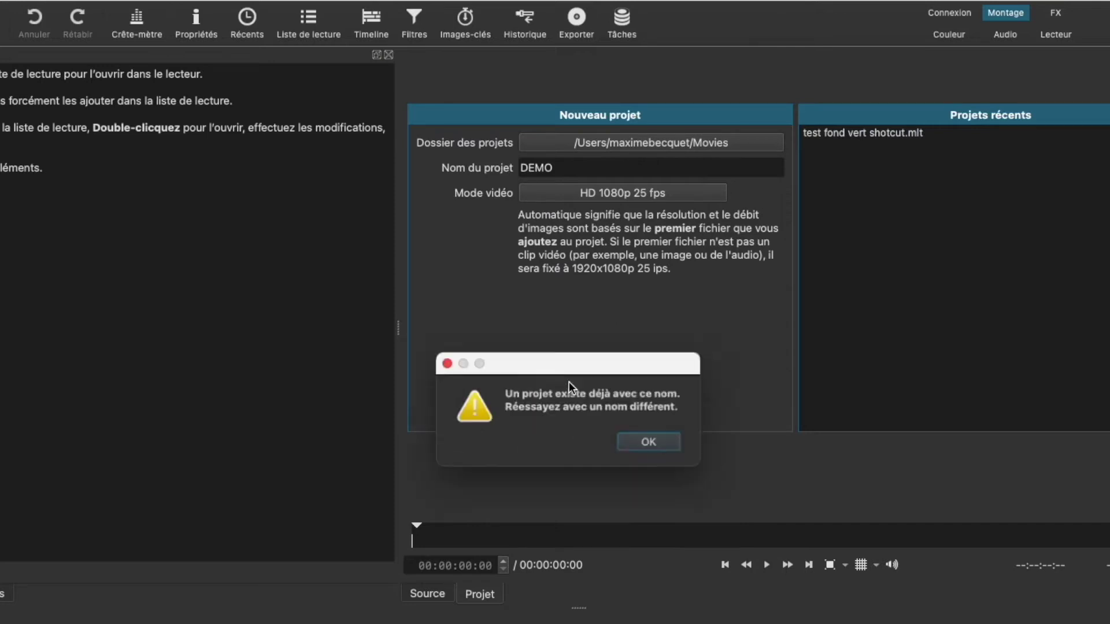
click(644, 443)
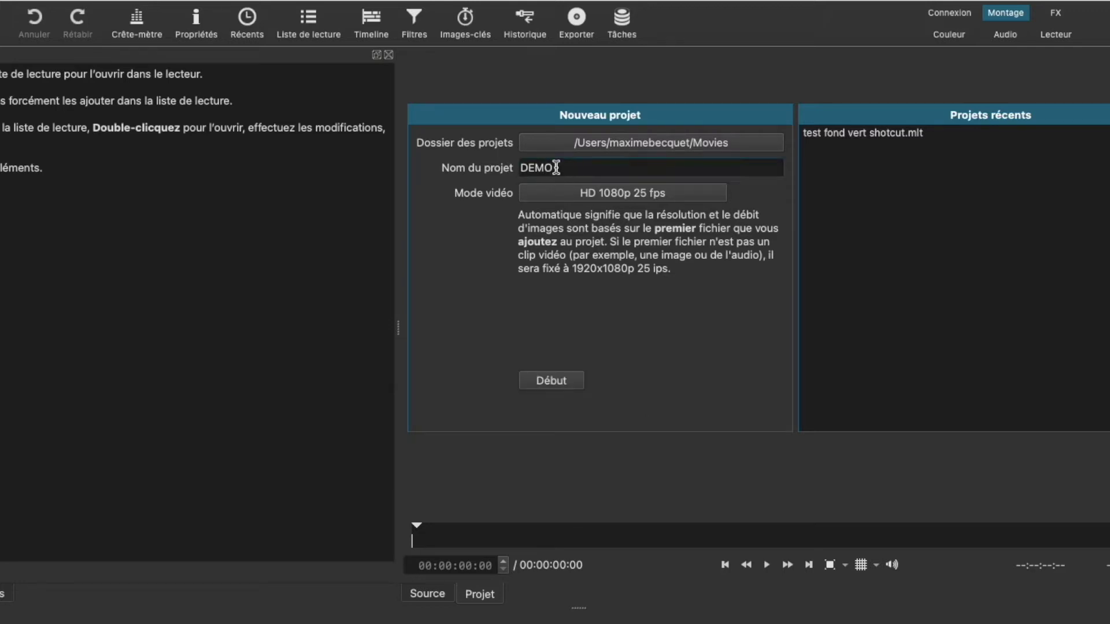
click(575, 381)
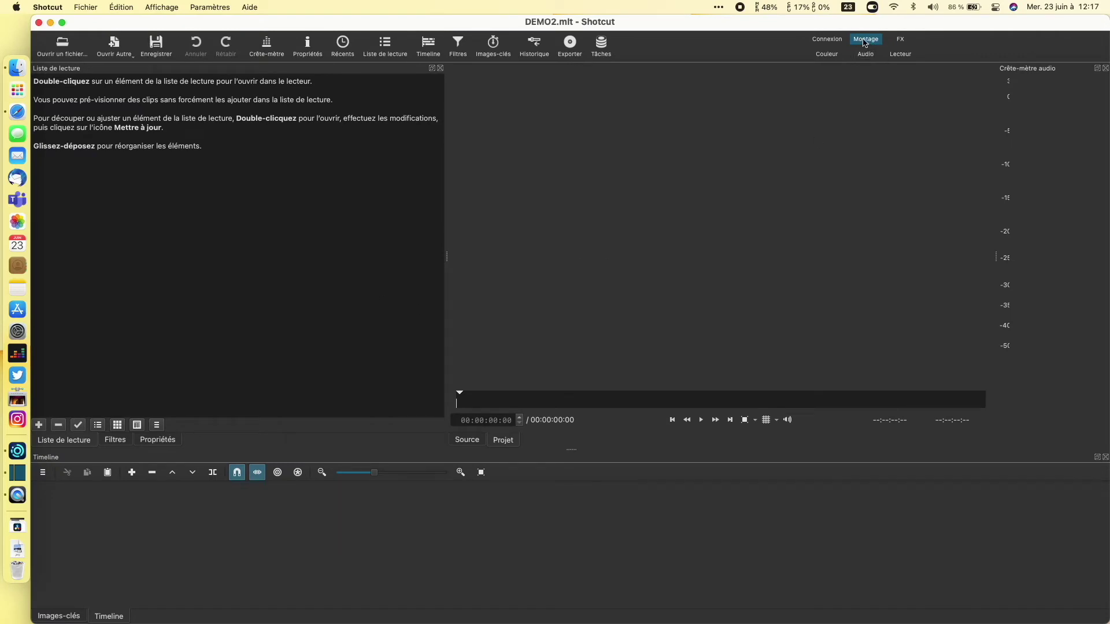
Look through the Connexion, FX, Couleur, Audio and Lecteur workspace layouts and return to the Montage layout.
click(828, 41)
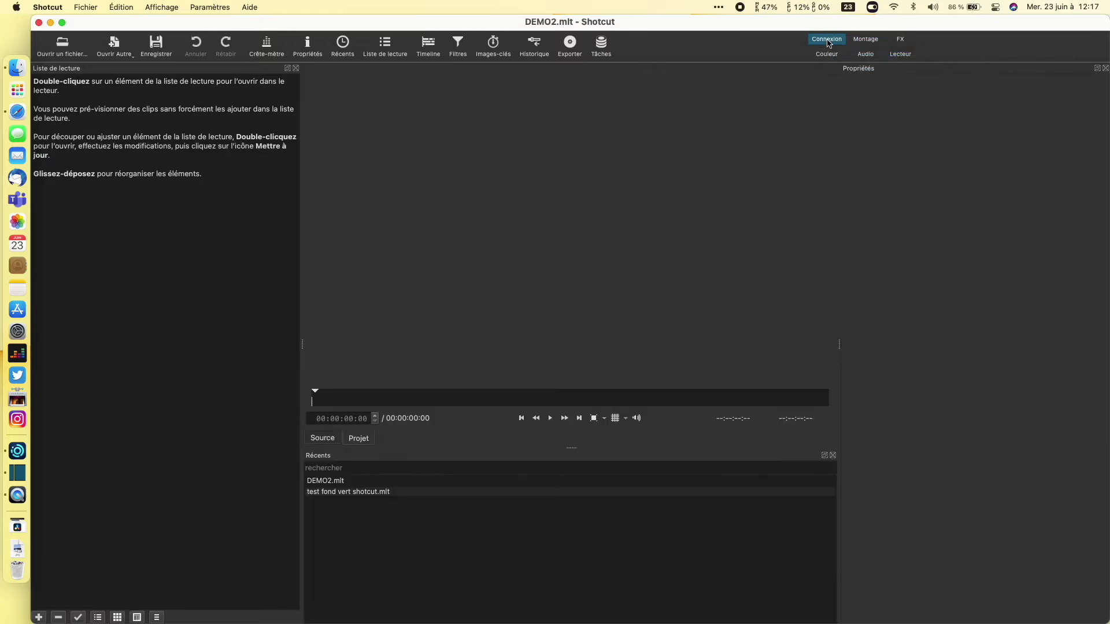
click(866, 41)
click(900, 40)
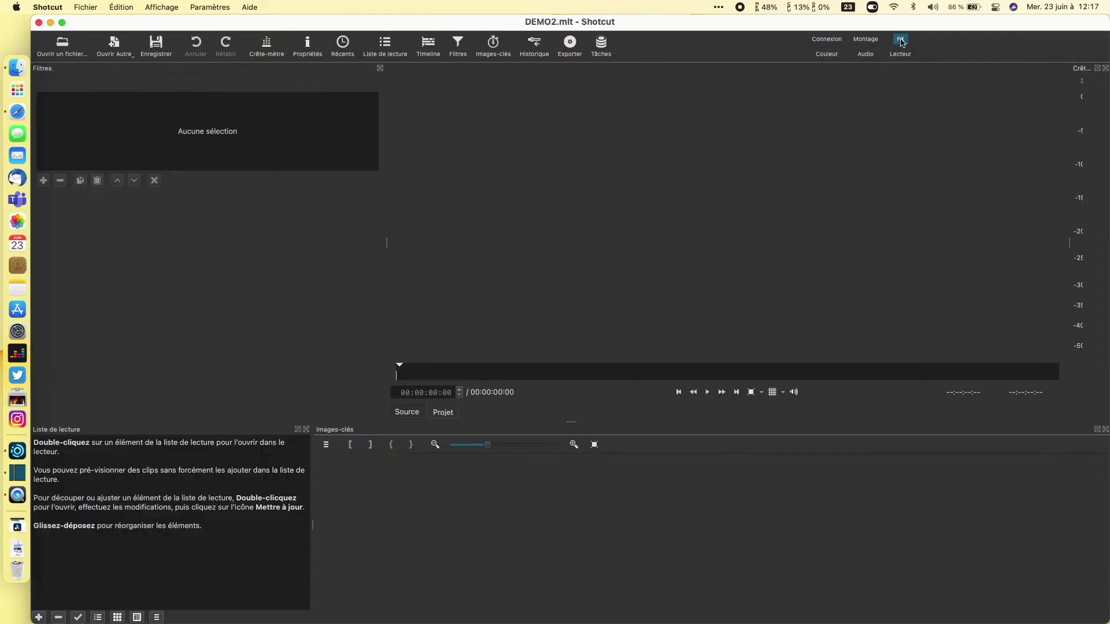
click(828, 55)
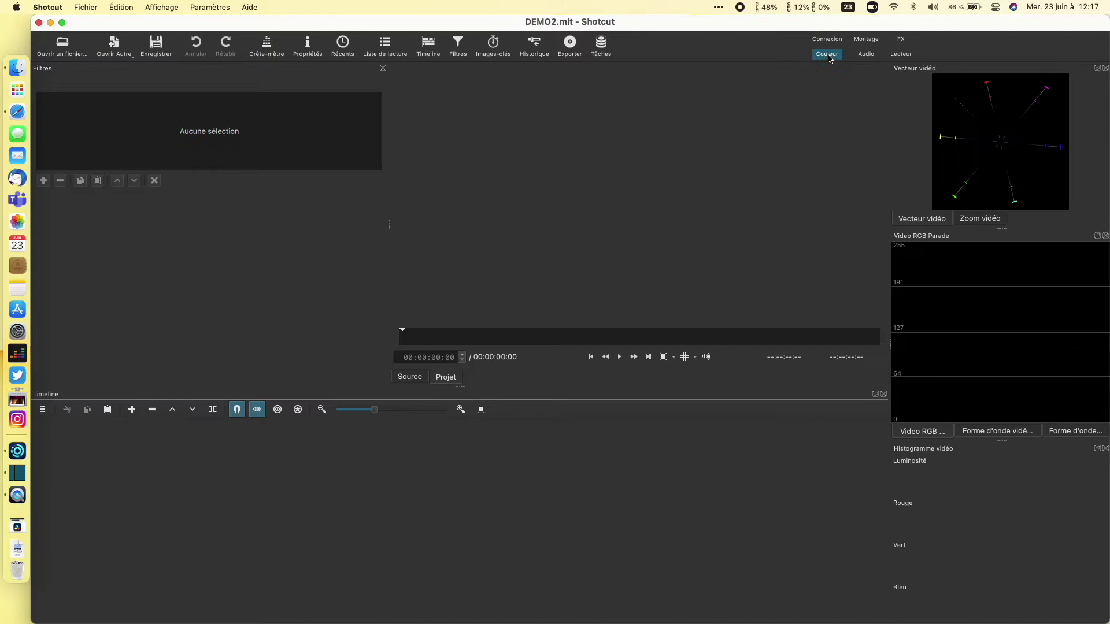
click(867, 55)
click(888, 55)
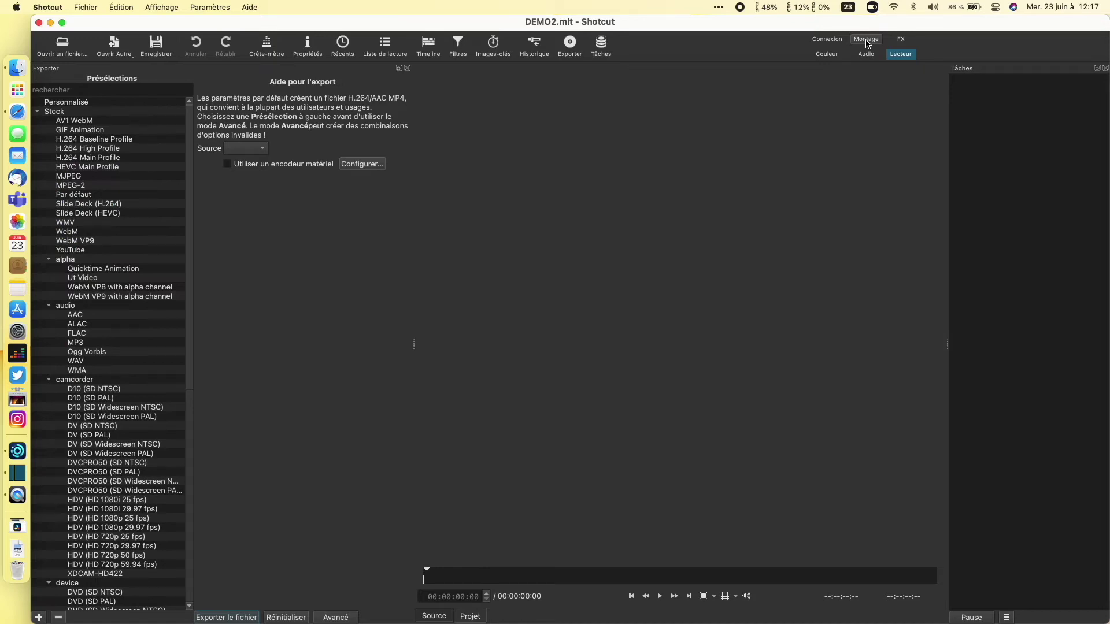
click(866, 39)
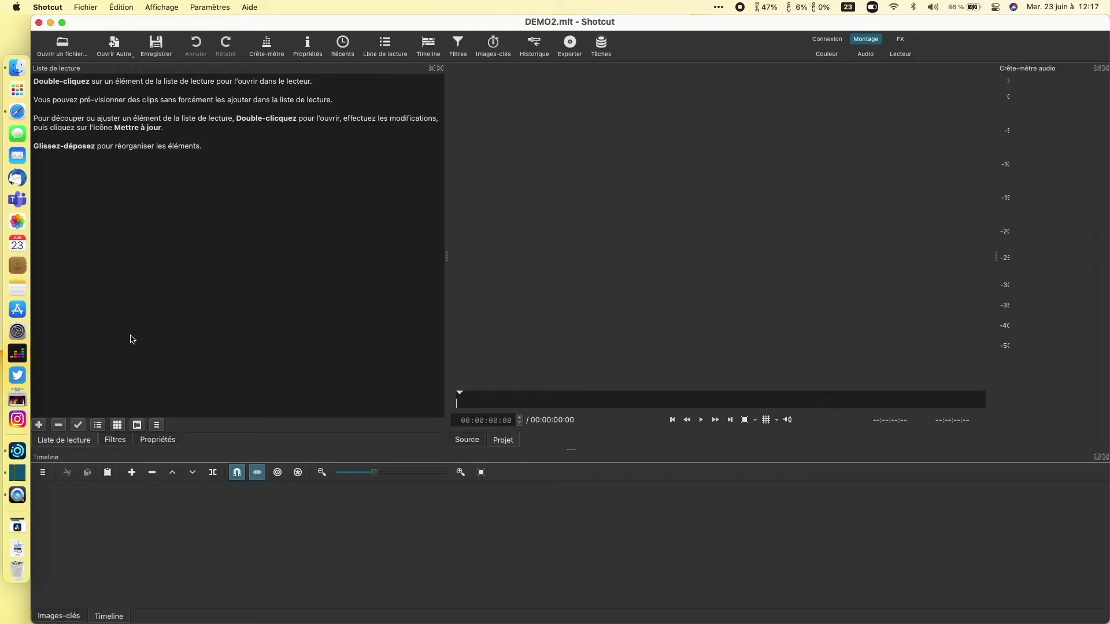
Bring grenier.jpg and Isolated - 32597.mp4 from Finder into the project's playlist and put the Finder window away.
click(73, 55)
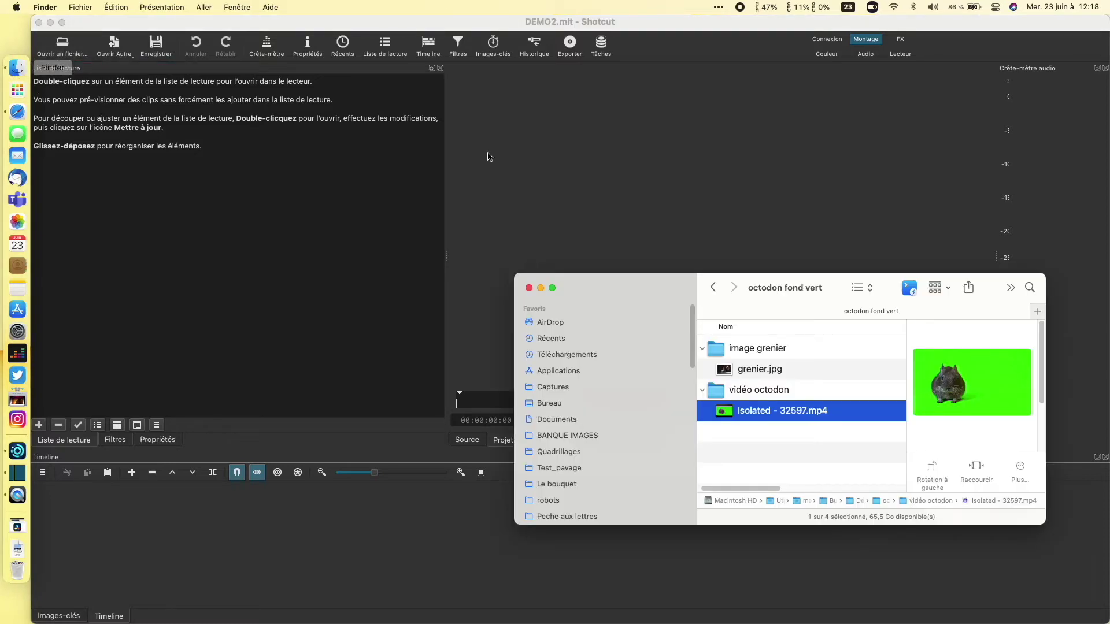
drag(745, 371, 281, 239)
drag(743, 412, 252, 223)
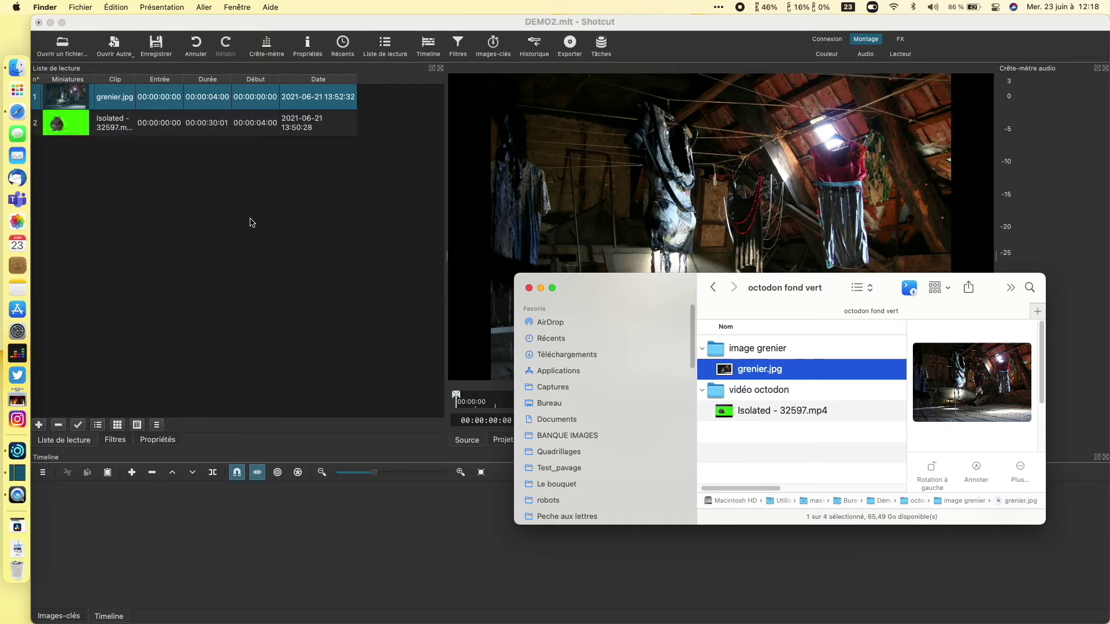
click(541, 288)
click(152, 167)
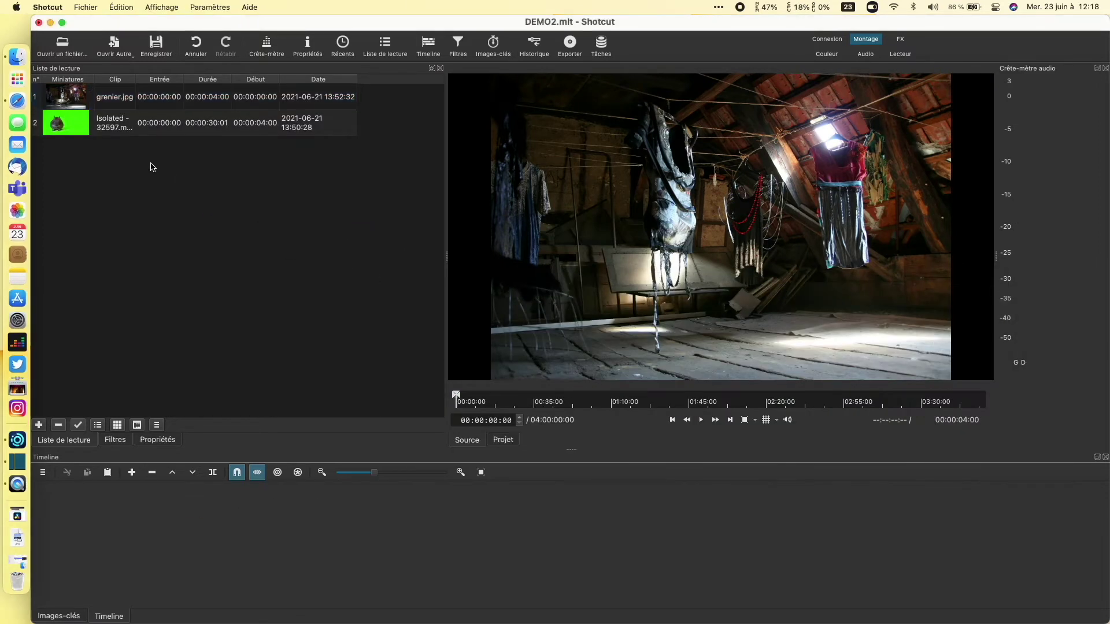
Place the grenier.jpg image from the playlist at the start of the empty timeline.
click(105, 103)
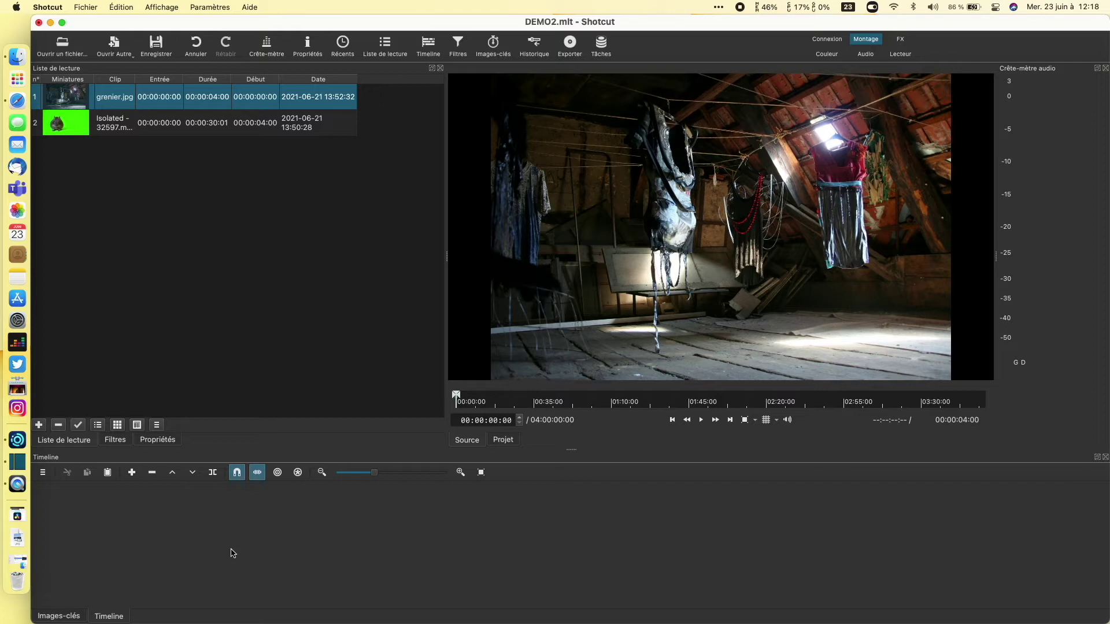
click(156, 220)
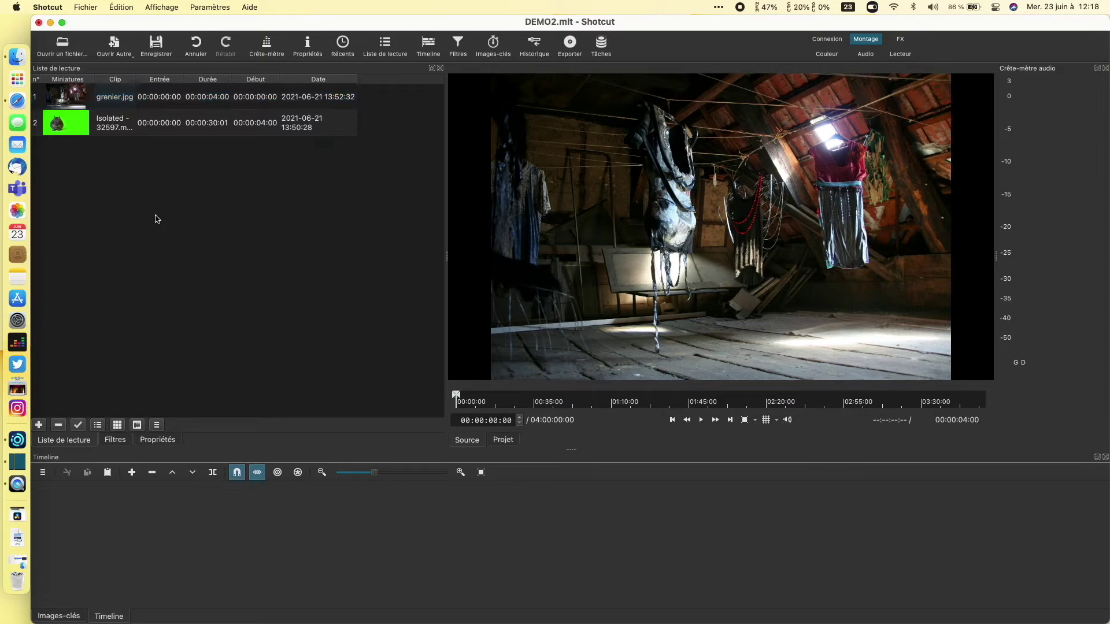
click(85, 97)
drag(70, 95, 142, 531)
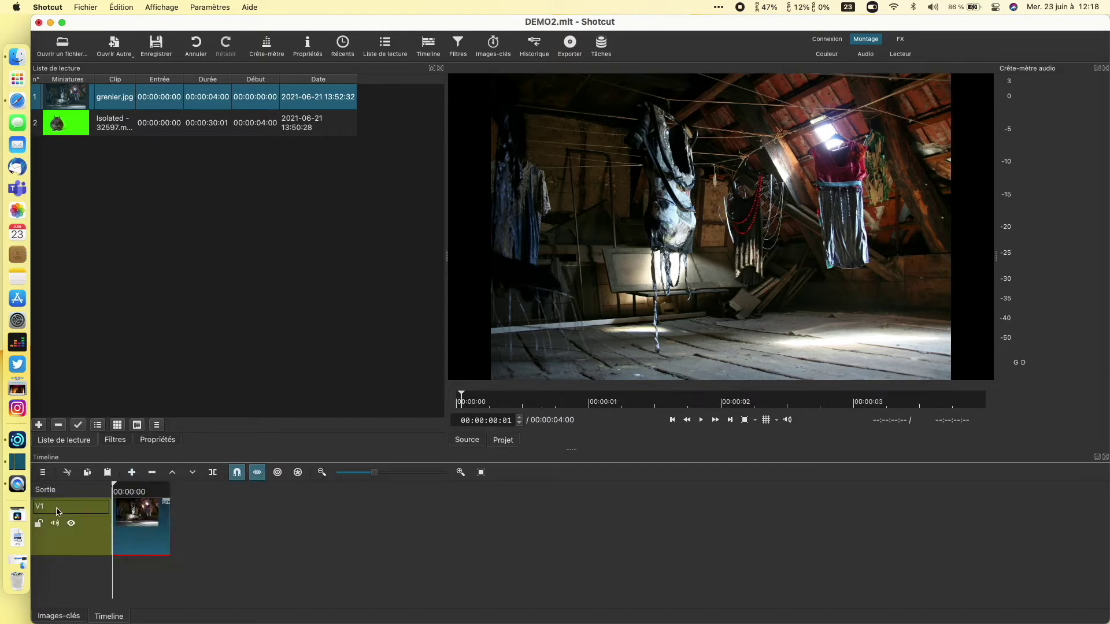
Extend the grenier.jpg clip to about 12 seconds 21 frames and place the playhead at about 6 seconds.
click(132, 516)
drag(169, 519, 302, 522)
click(225, 491)
drag(229, 487, 201, 513)
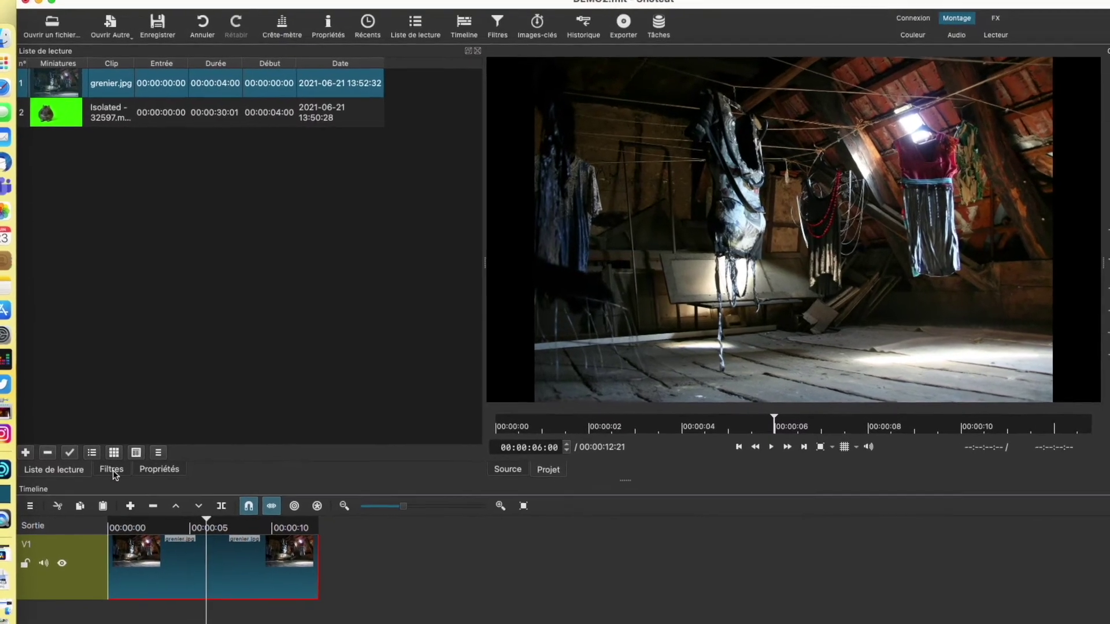
Browse the video filters and apply the favourite filter Taille, Position & Rotation to the grenier.jpg clip.
click(109, 473)
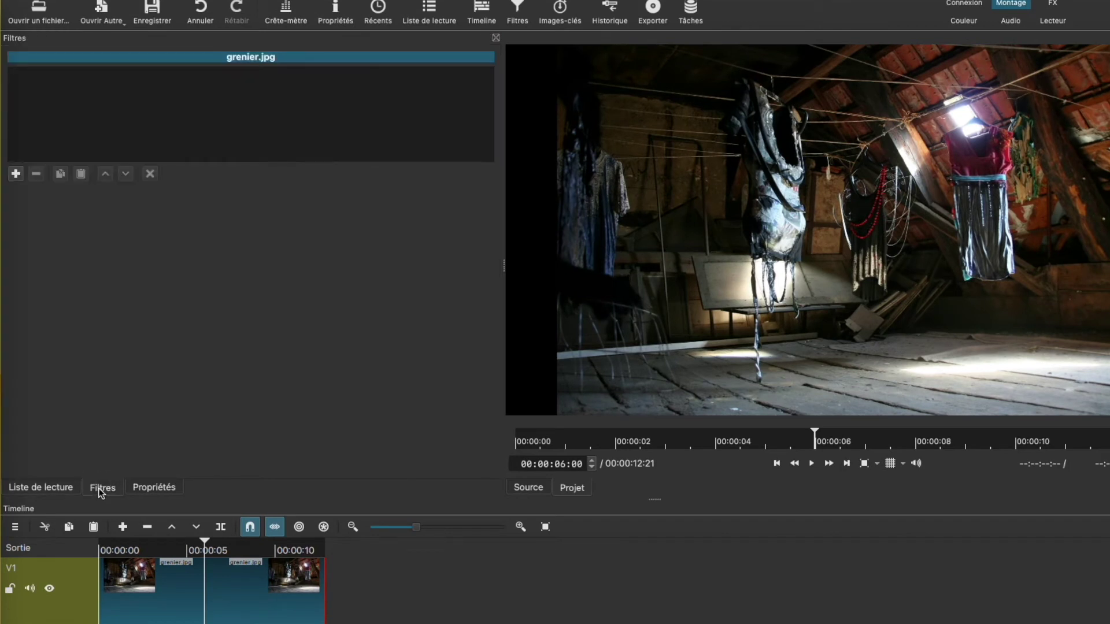
click(16, 174)
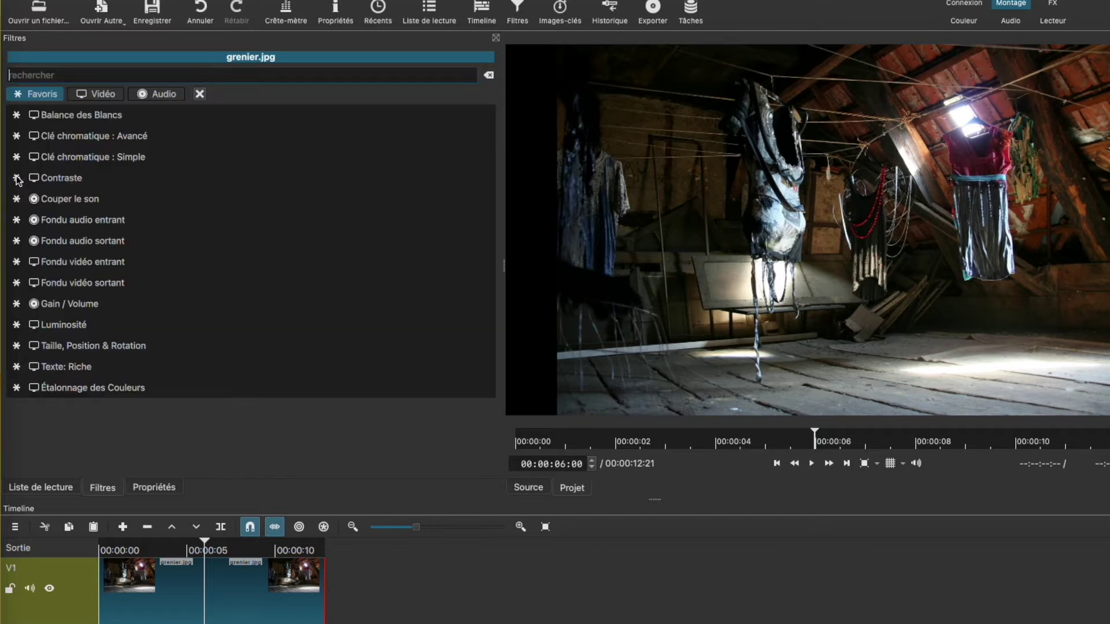
click(95, 94)
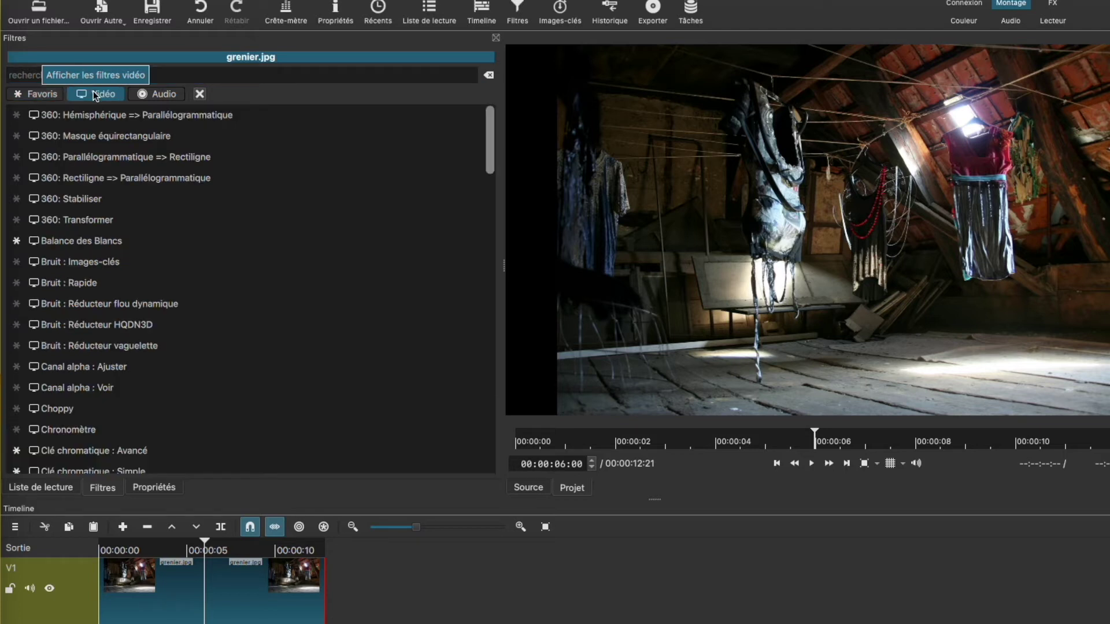
drag(489, 132, 507, 366)
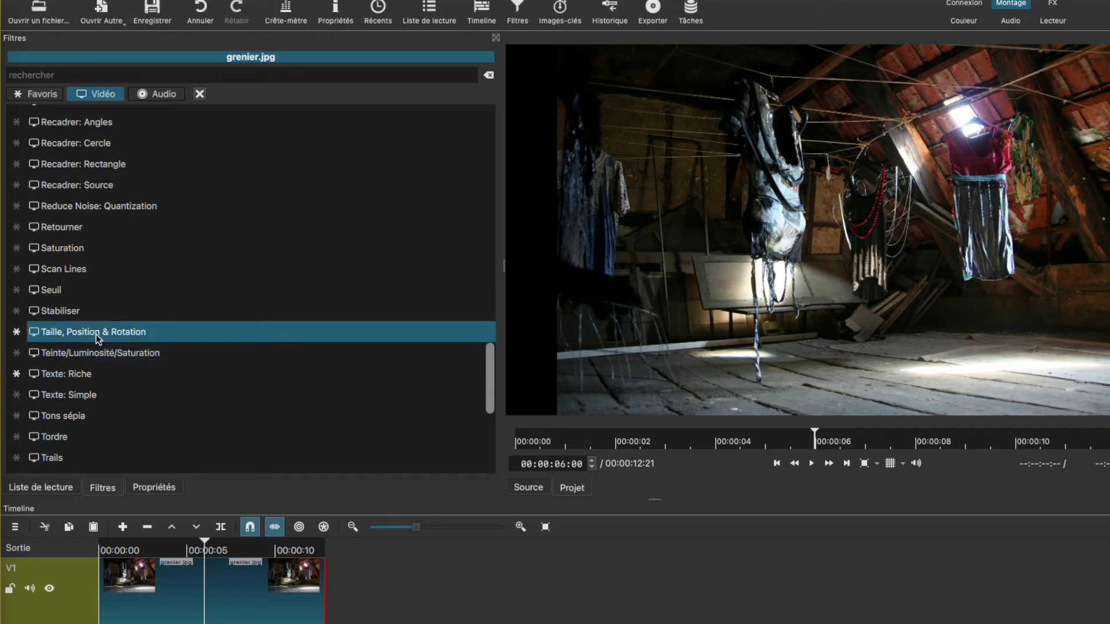
click(17, 332)
click(33, 96)
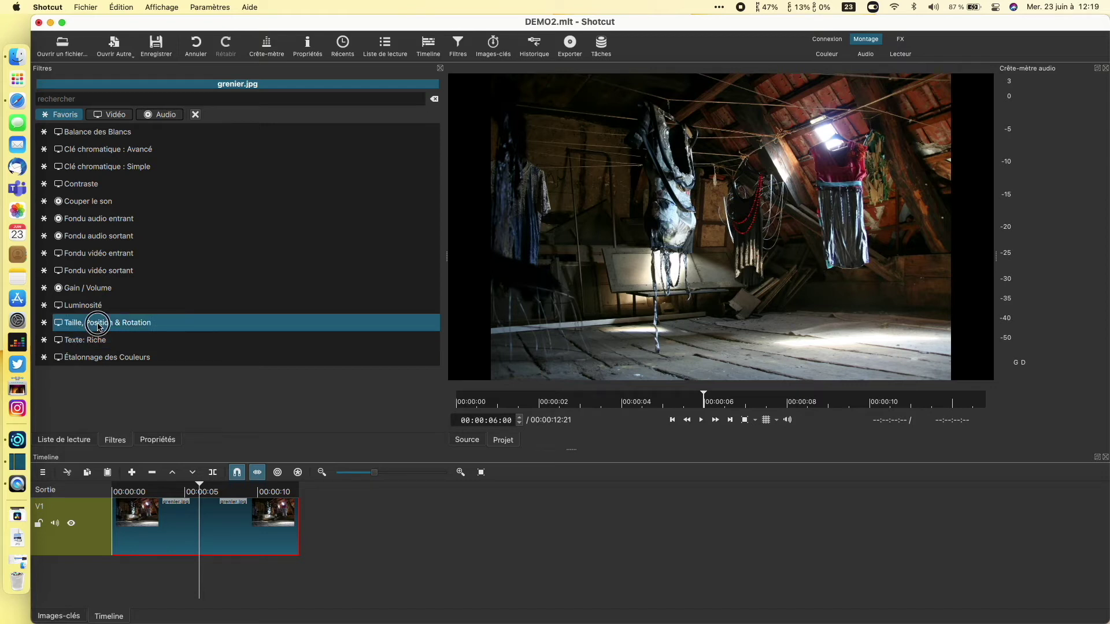
click(99, 326)
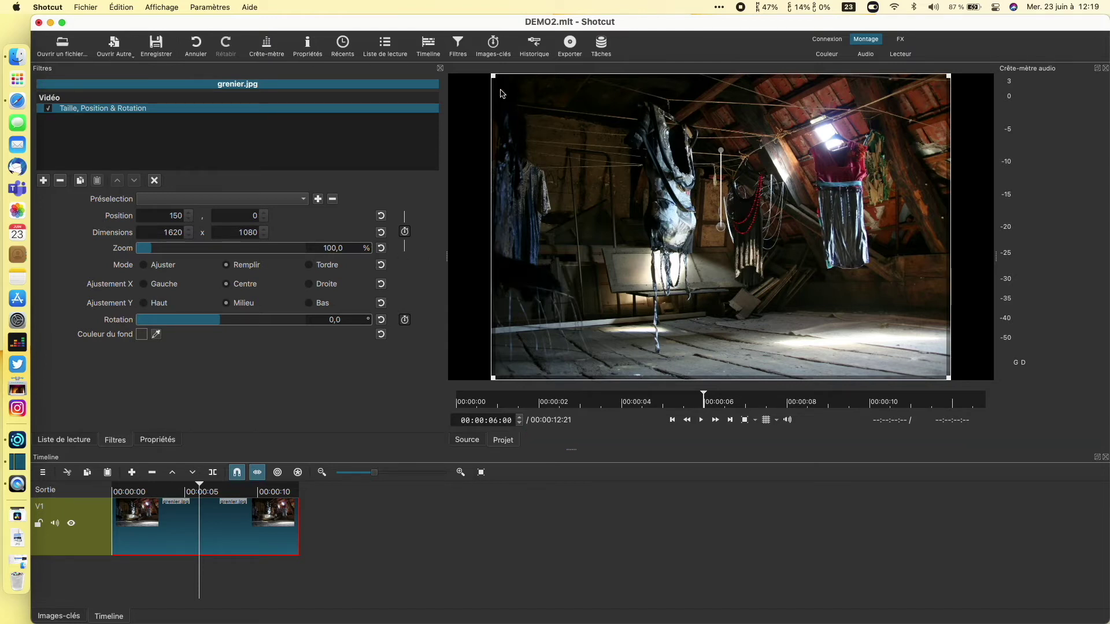
Enlarge the attic image to about 2340 x 1560 and offset it to about -316, -378 to fill the frame.
drag(493, 76, 384, 8)
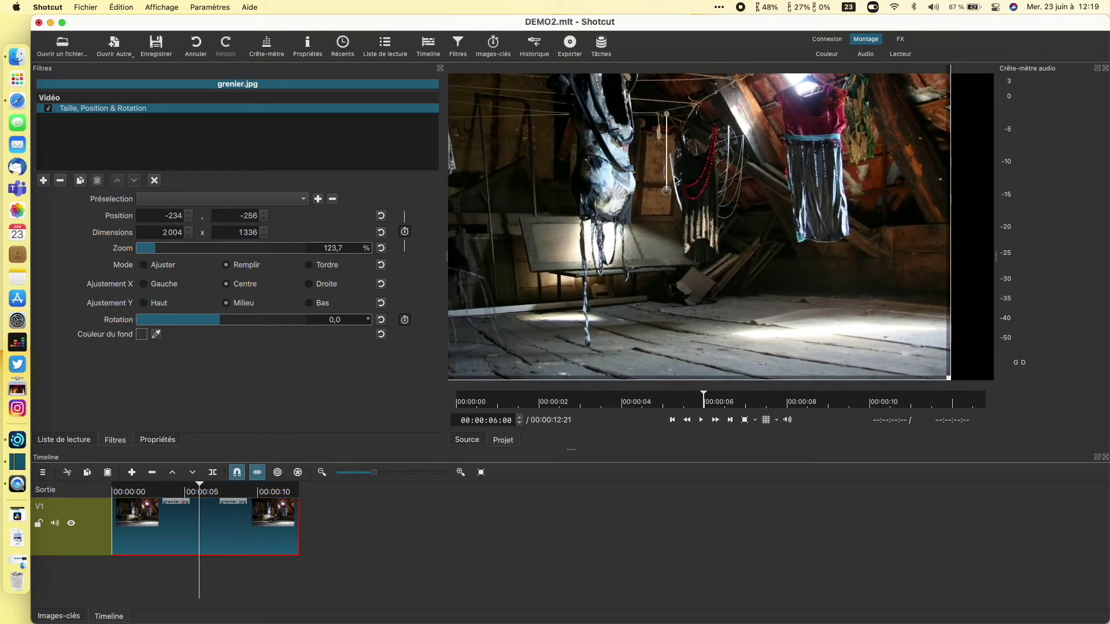
drag(668, 188, 652, 160)
drag(926, 343, 1020, 408)
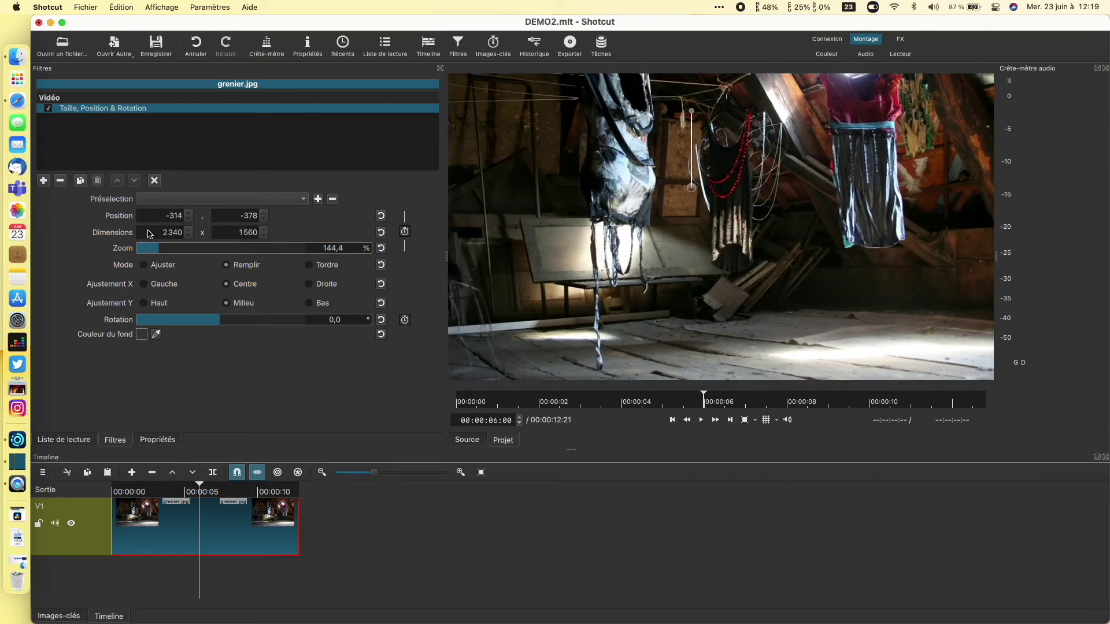
scroll(189, 219, down, 4)
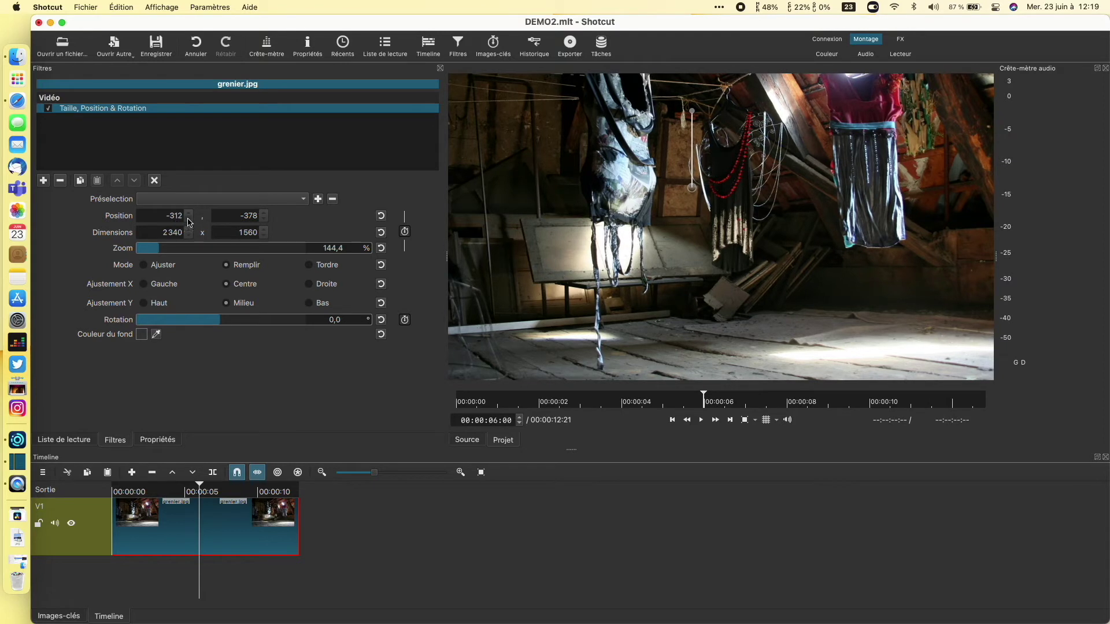
scroll(186, 216, up, 2)
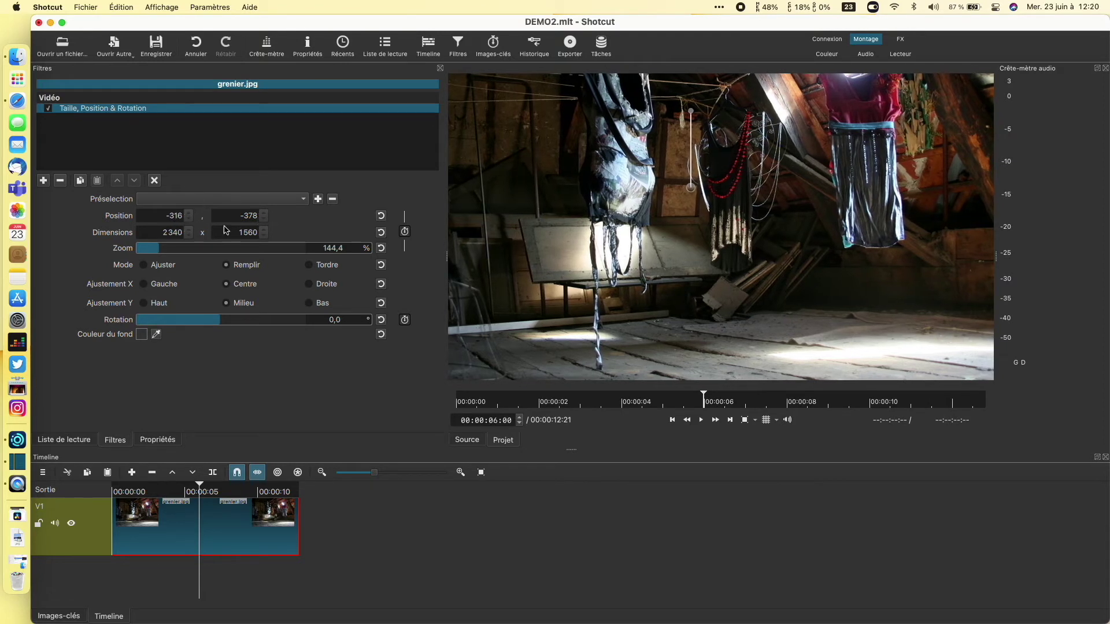
Raise the attic image's zoom to about 158.3% and reposition it at about -534, -573.
drag(167, 251, 164, 249)
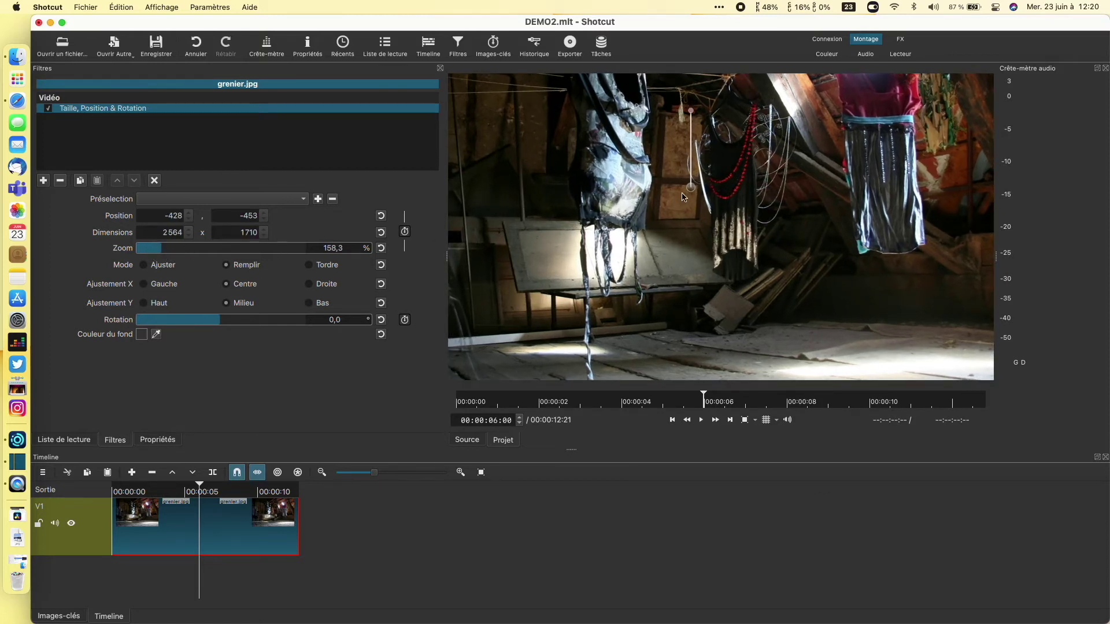
drag(691, 186, 658, 150)
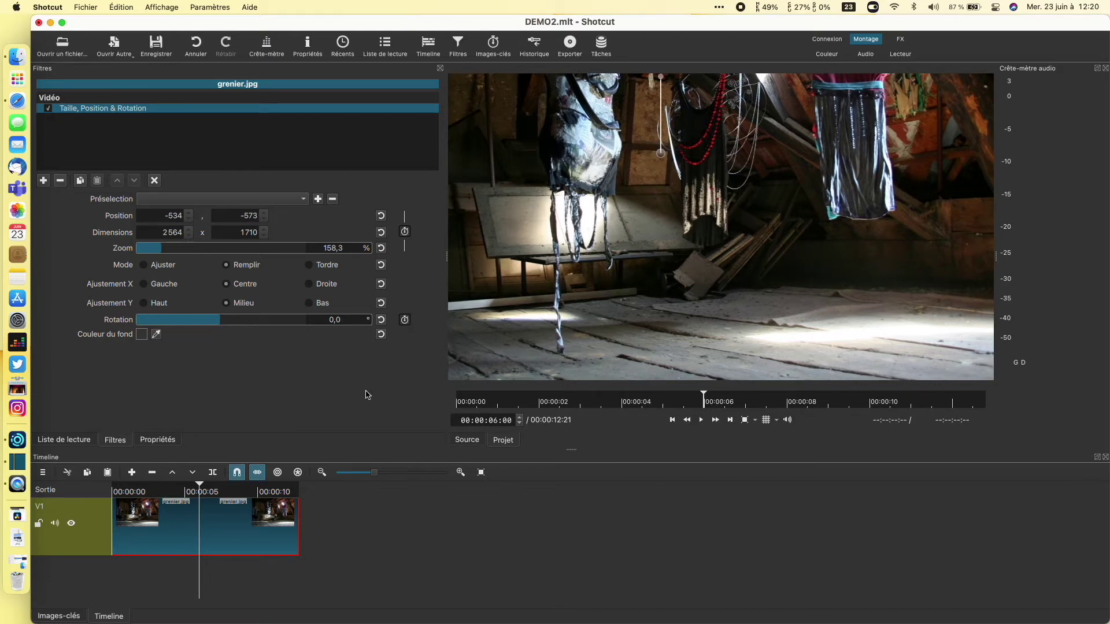
click(333, 517)
Return to the playlist, move the playhead to the timeline's start and pick up the green-screen Isolated - 32597.mp4 clip.
click(64, 440)
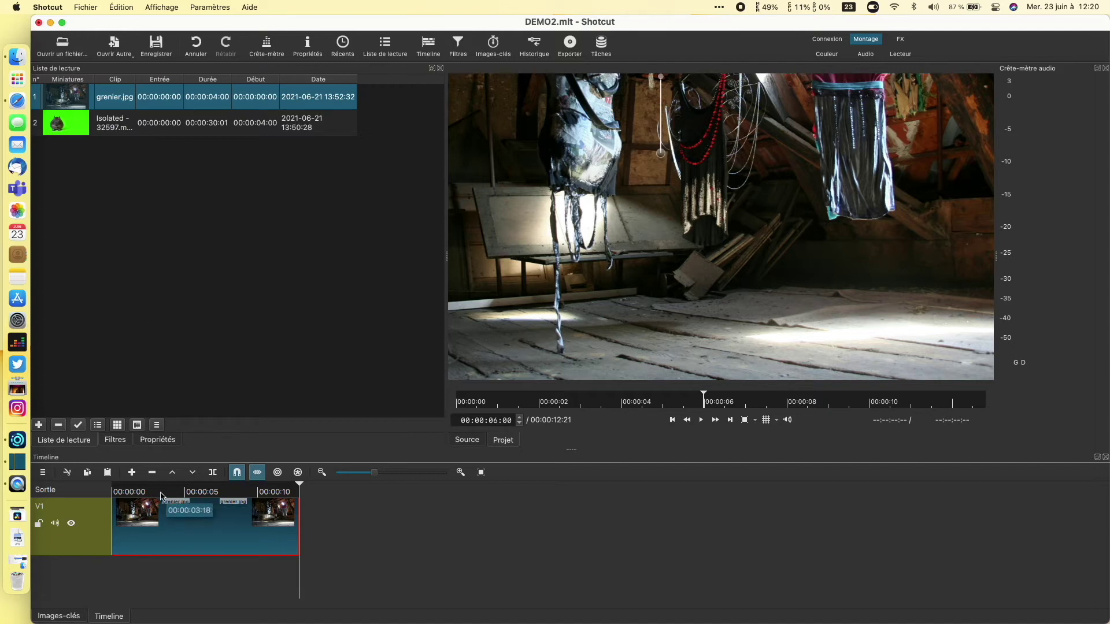
click(140, 488)
drag(141, 488, 104, 487)
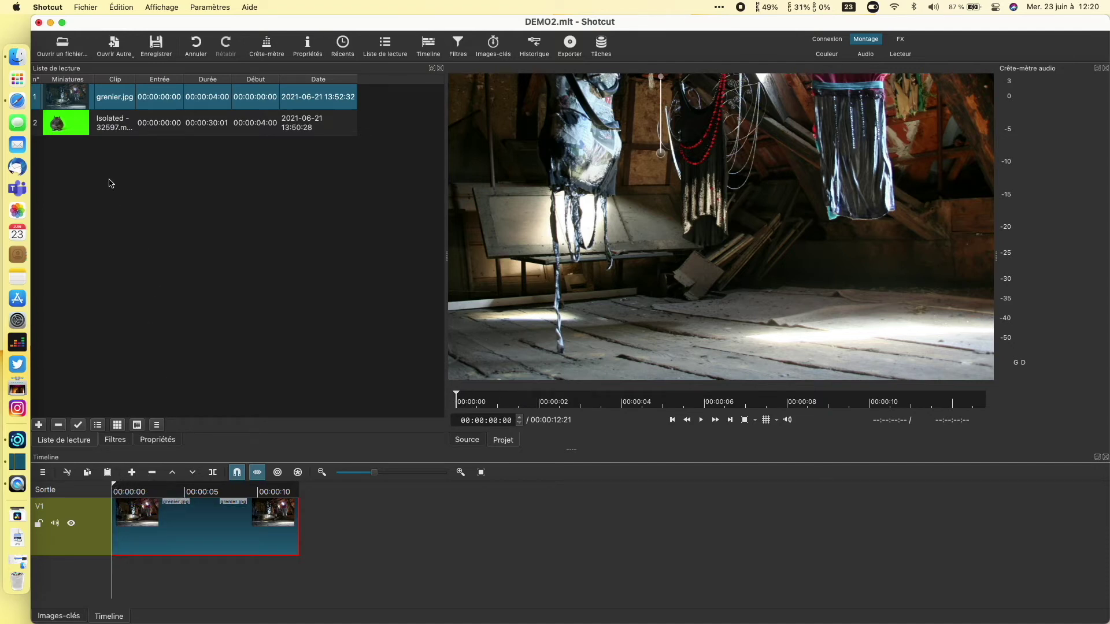
click(77, 122)
drag(71, 120, 106, 168)
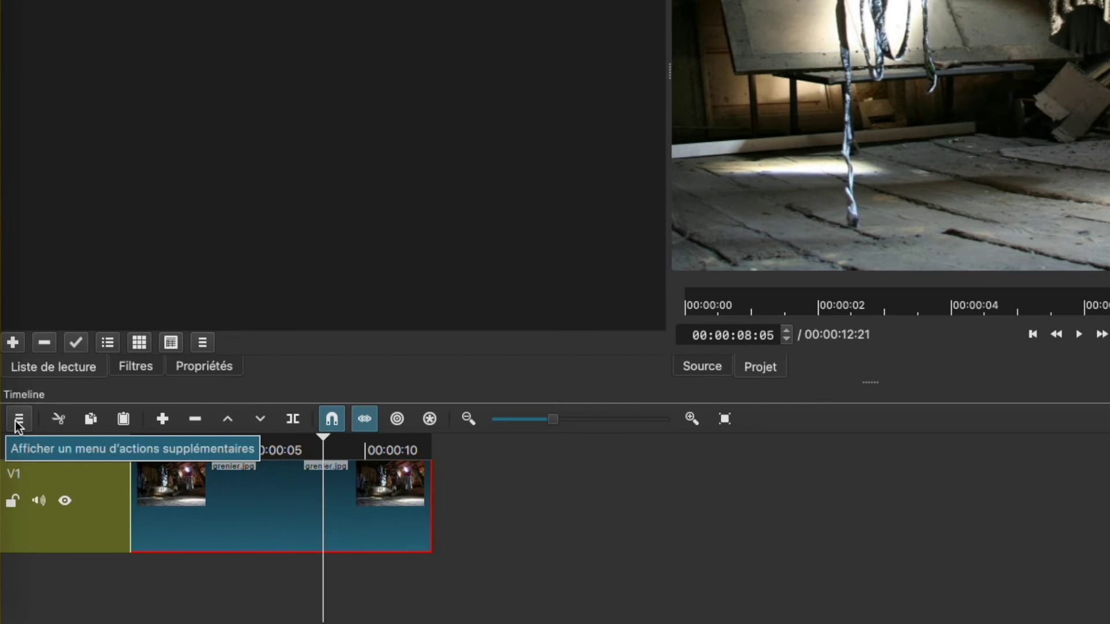
Add a second video track above V1 and enlarge the timeline area to show both tracks.
click(19, 420)
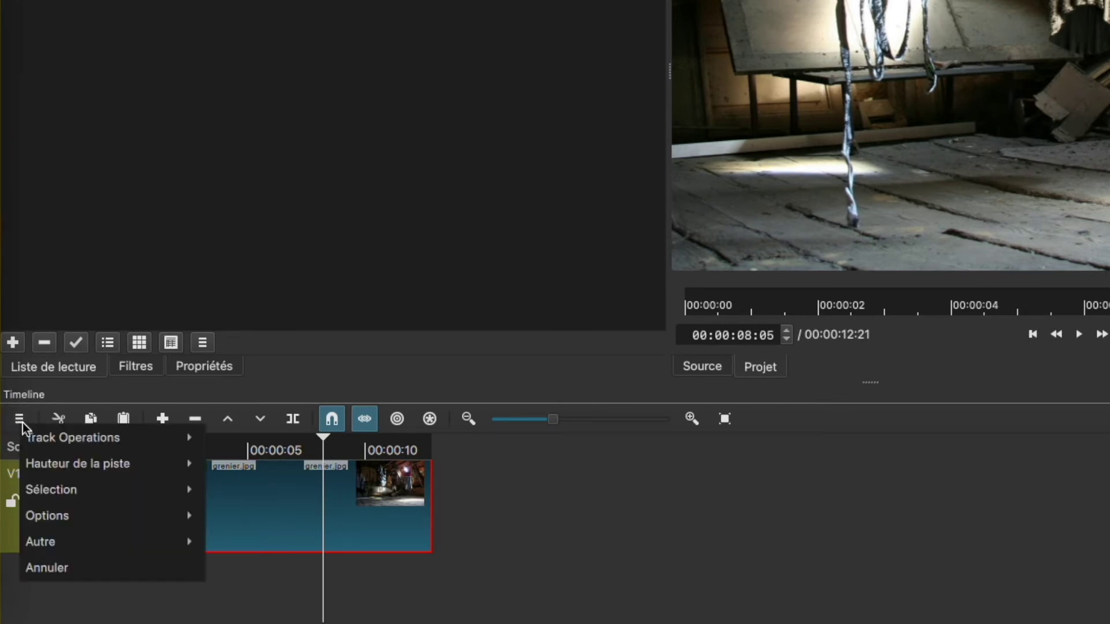
mouse_move(142, 442)
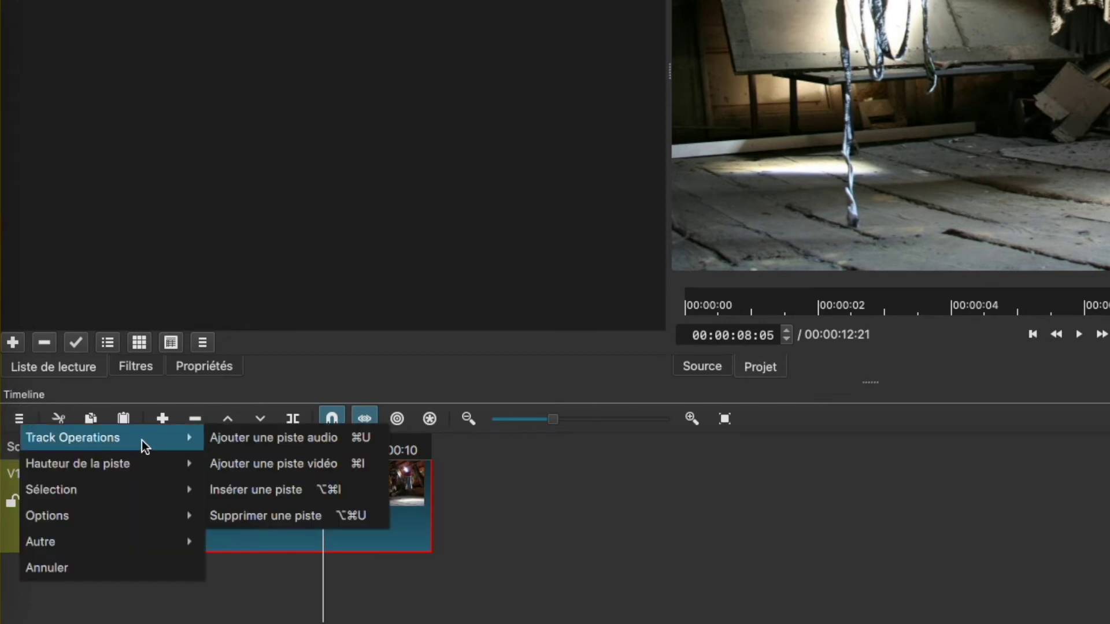
click(289, 463)
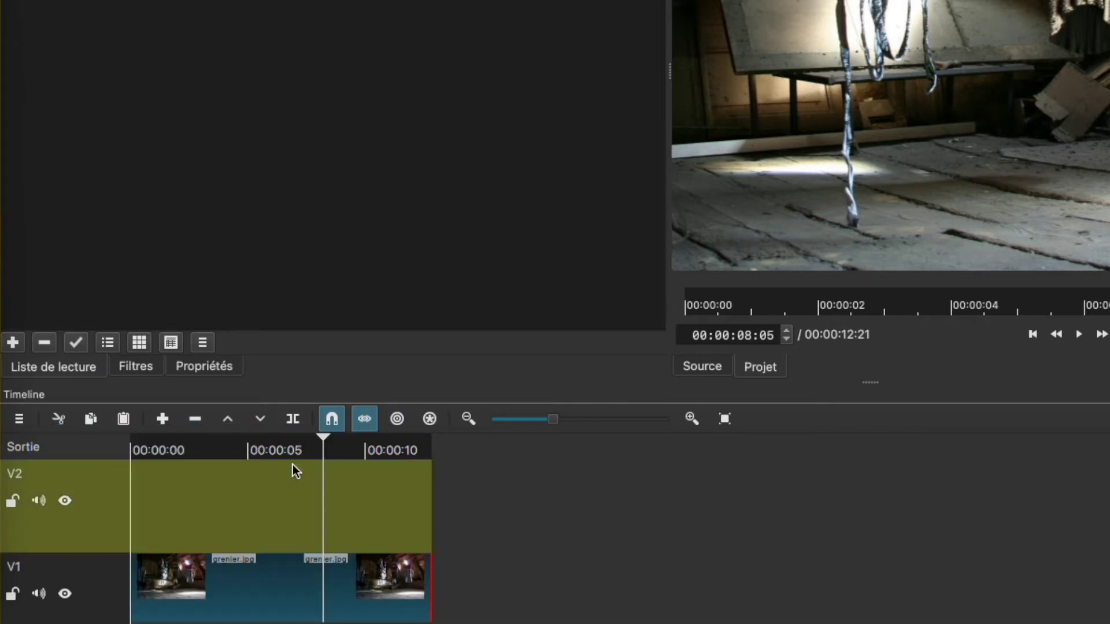
scroll(230, 525, down, 1)
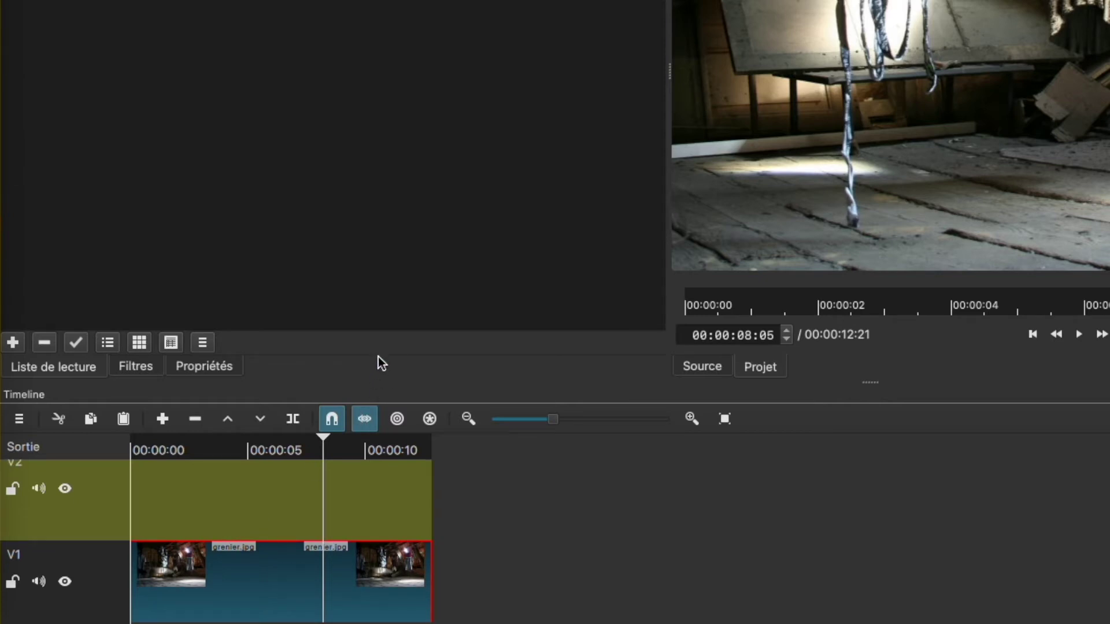
drag(384, 375, 386, 316)
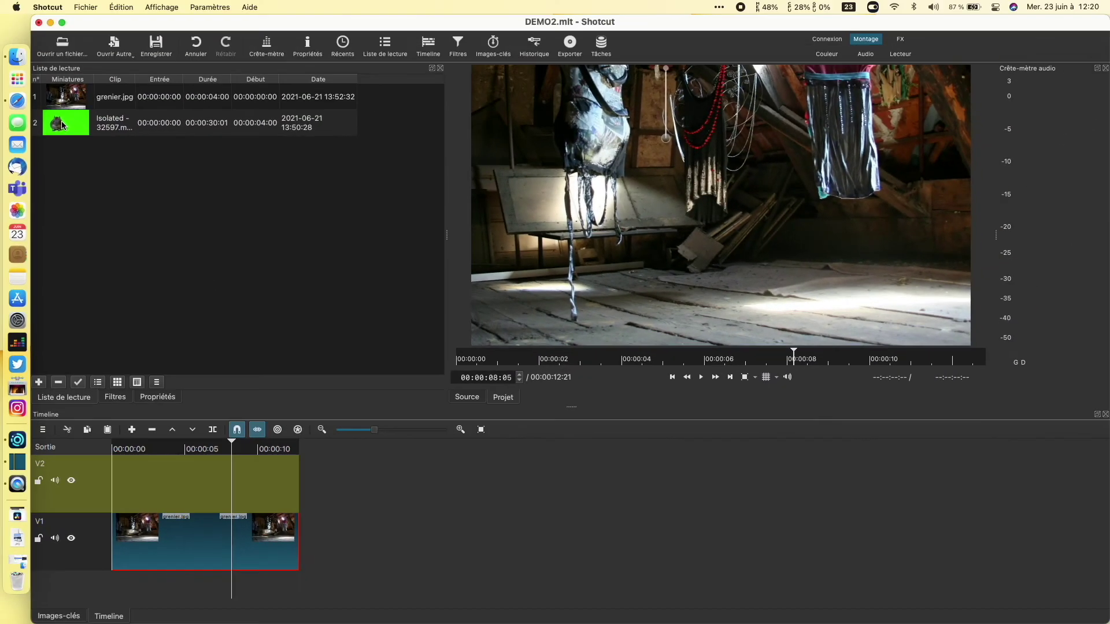
Place the green-screen Isolated - 32597.mp4 clip on track V2, aligned with the timeline's start.
click(61, 123)
drag(62, 123, 122, 480)
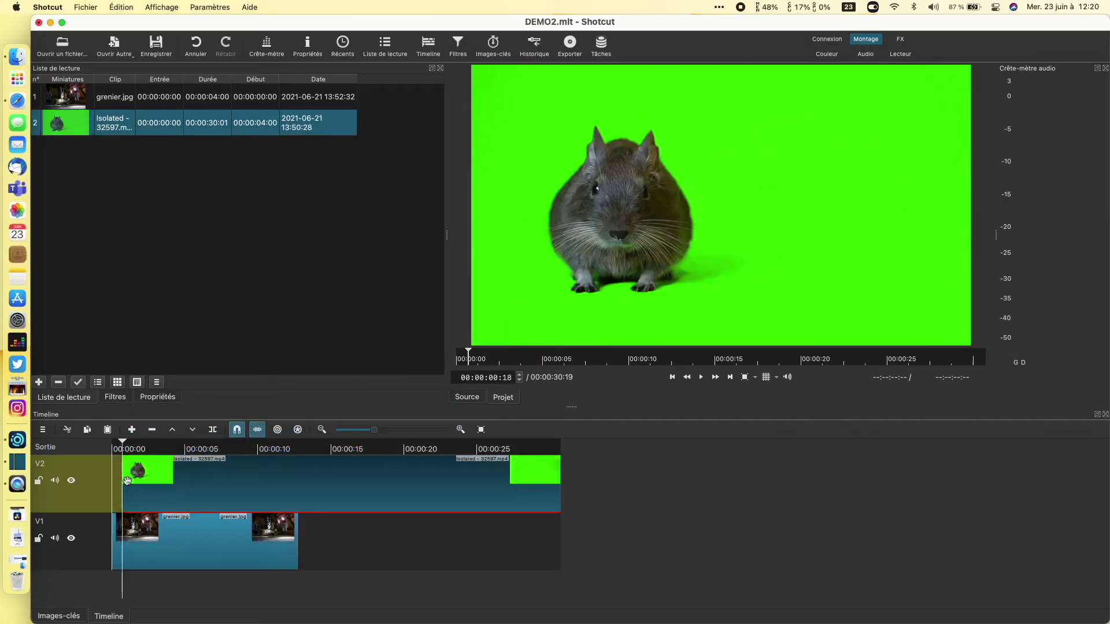
drag(184, 498, 172, 496)
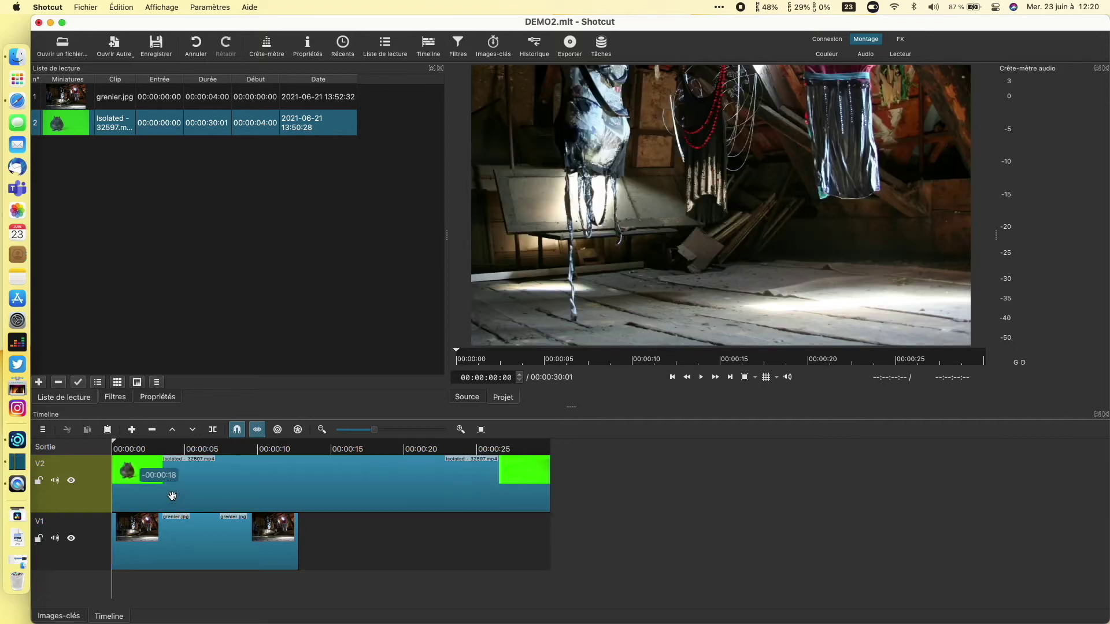
Find where the animal has left the frame and trim the V2 clip's end to about 00:00:14:19.
click(192, 448)
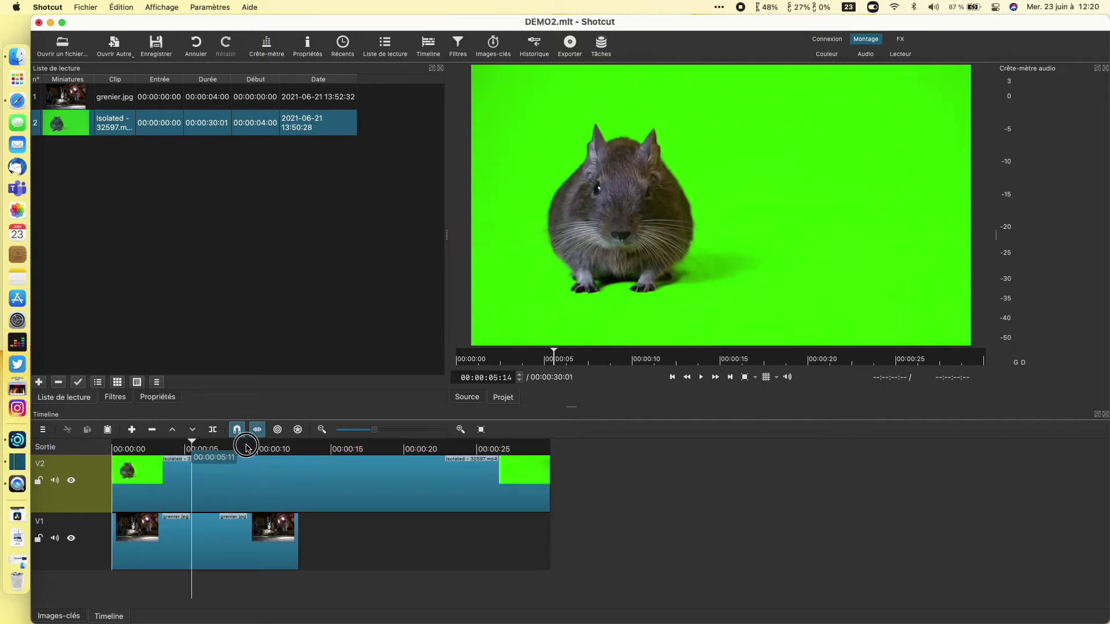
click(281, 446)
drag(293, 445, 329, 447)
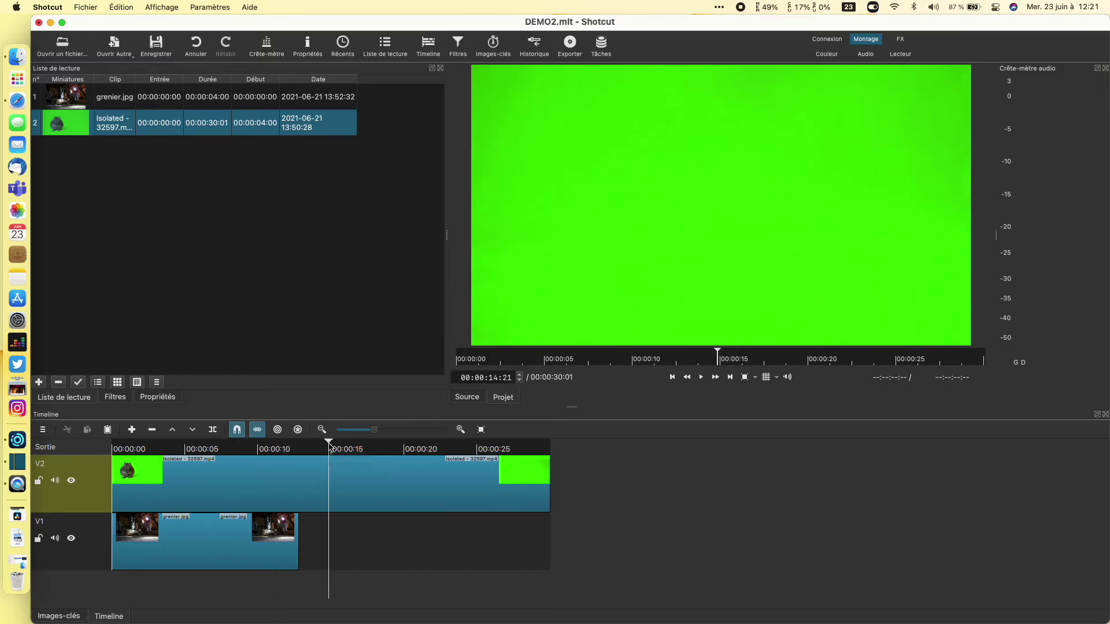
drag(549, 496, 544, 497)
drag(465, 497, 327, 489)
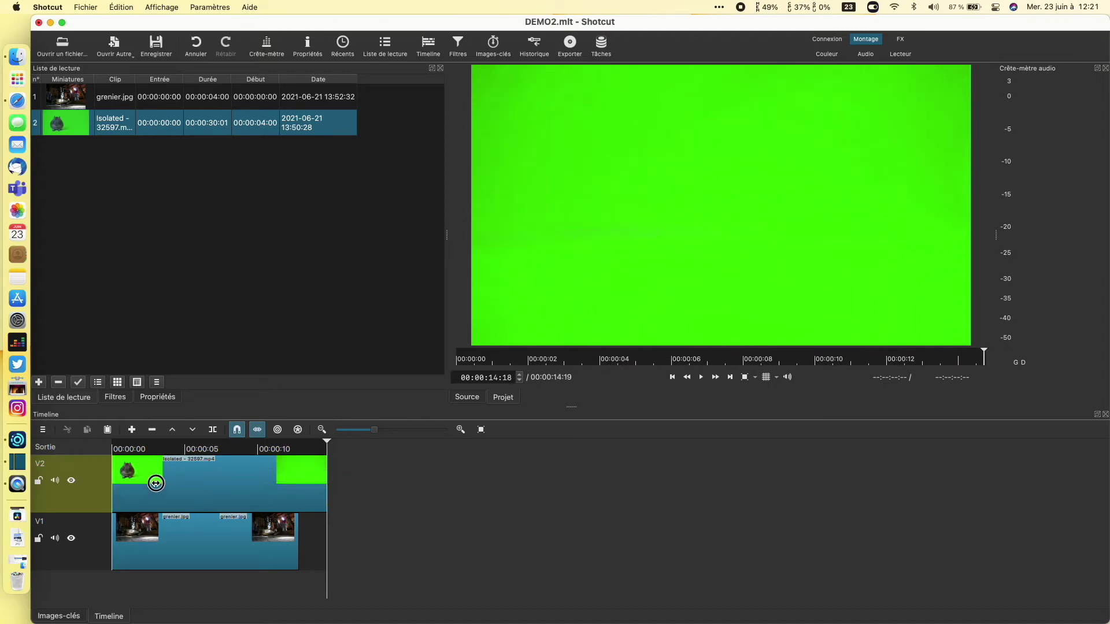
Trim the V2 clip's beginning and shorten the attic image so both tracks end together at about 00:00:09:24.
drag(112, 499, 157, 497)
drag(300, 545, 249, 539)
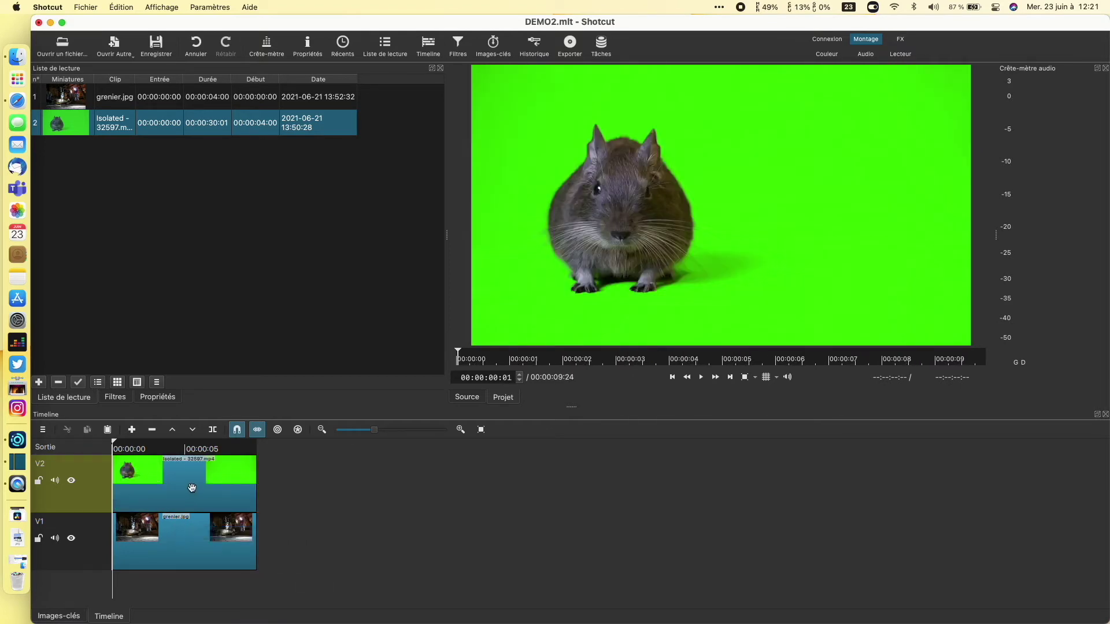
Add the Clé chromatique : Avancé filter to the green-screen clip on V2, with the playhead at about 00:00:02:08.
click(154, 449)
click(146, 447)
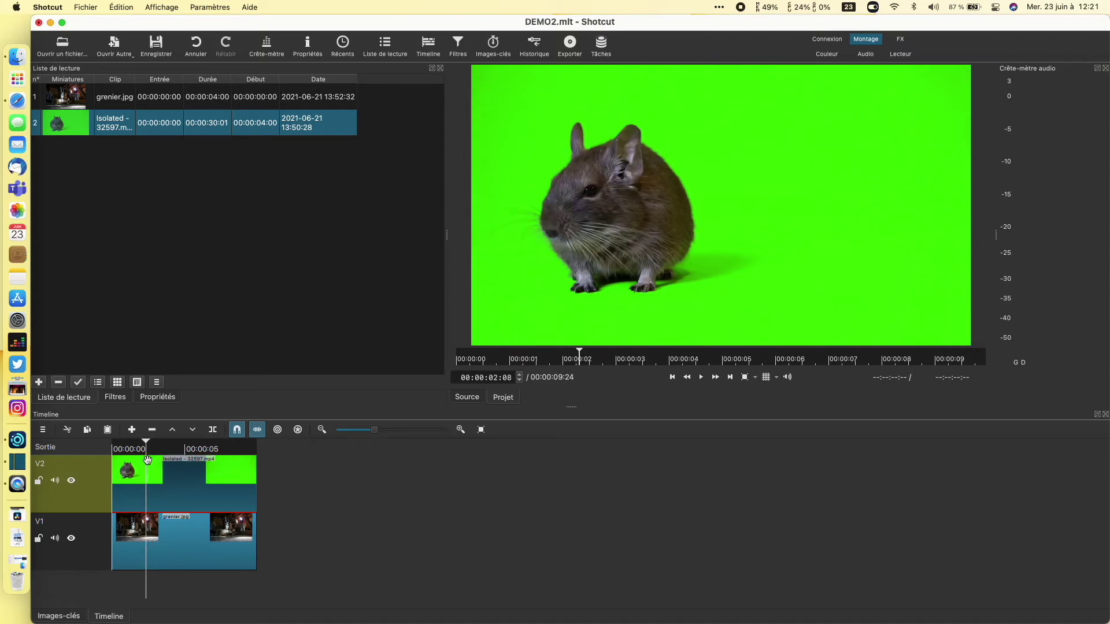
click(129, 467)
click(115, 397)
click(44, 181)
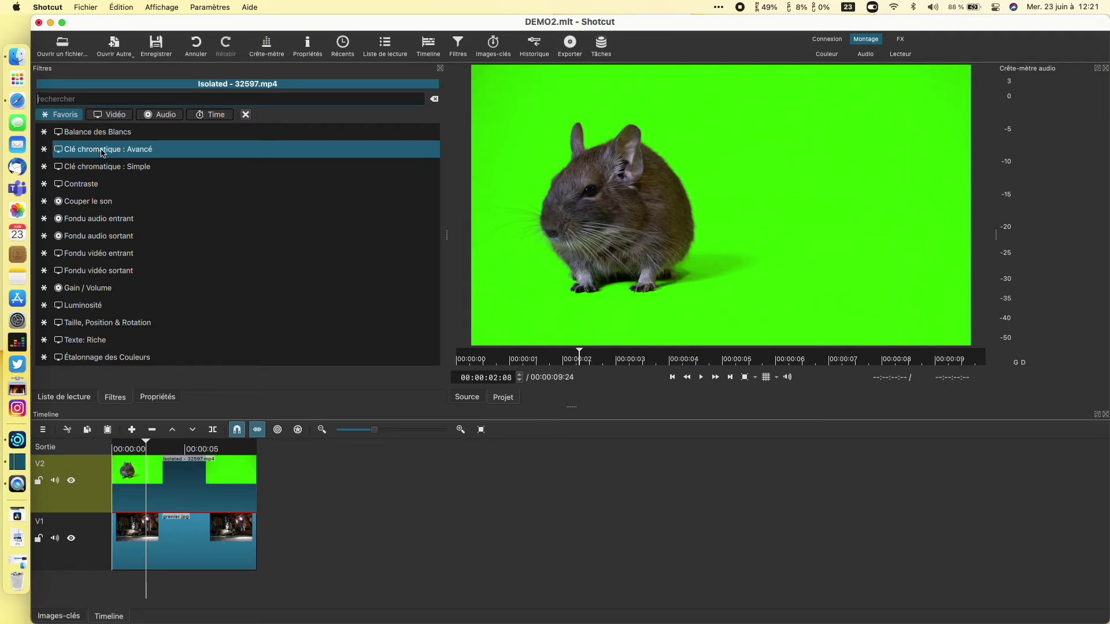
click(101, 152)
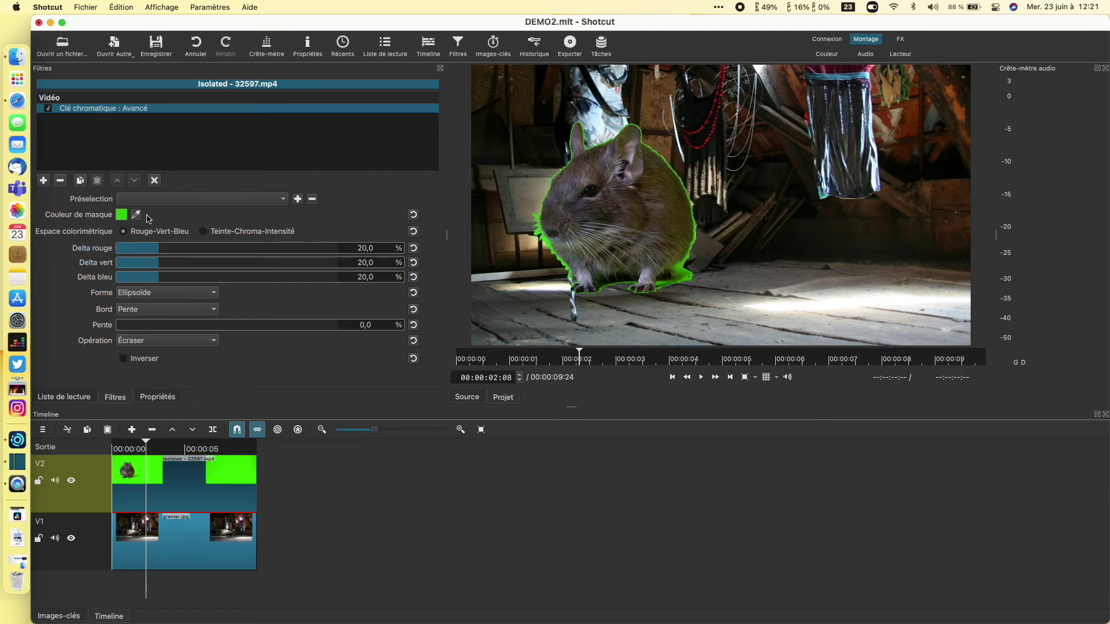
Sample the mask colour from the green background beside the animal and set the colour space to Teinte-Chroma-Intensité.
click(136, 215)
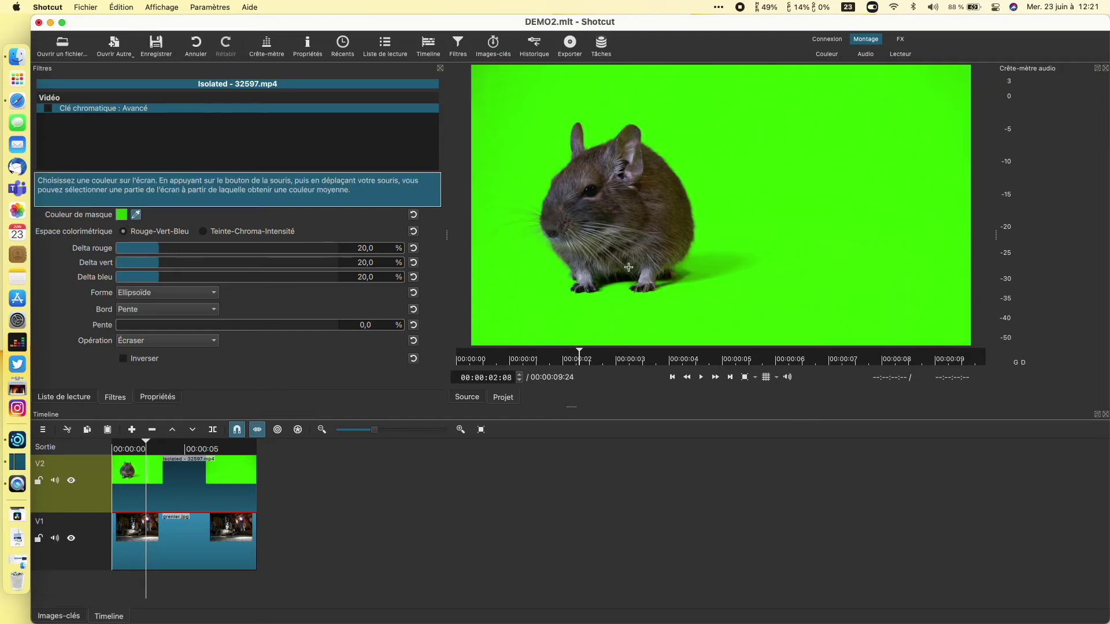
click(721, 215)
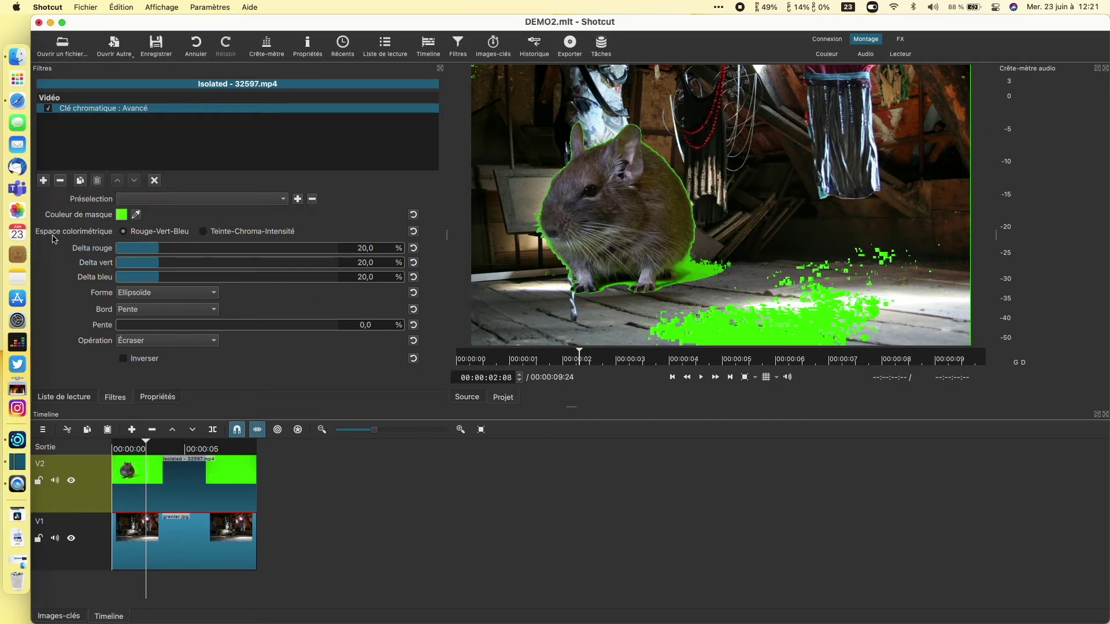
click(204, 232)
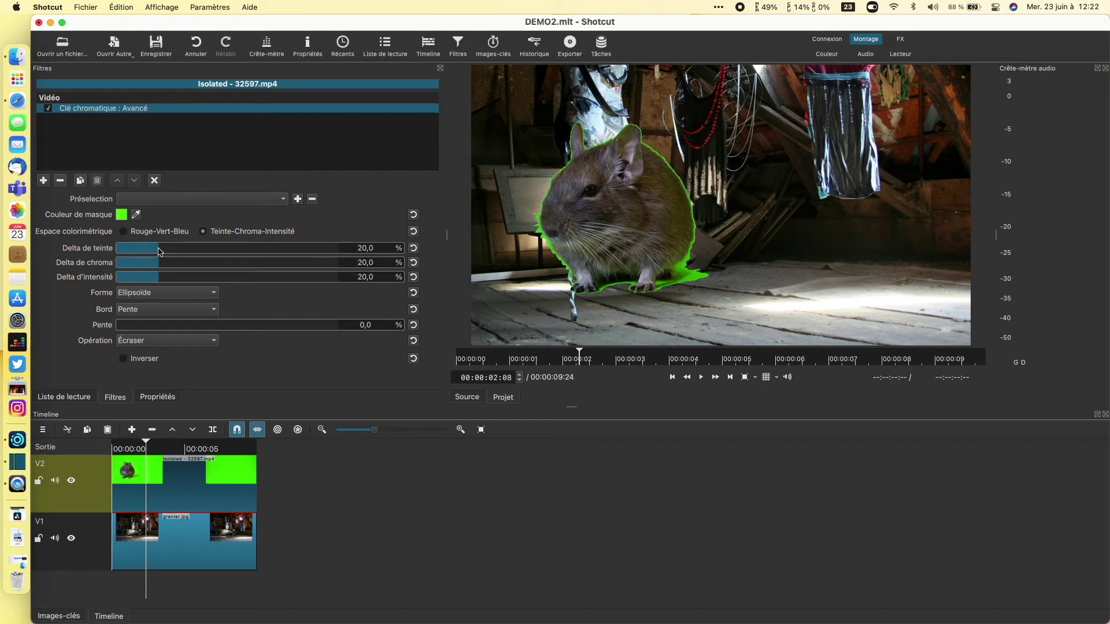
Set the key's hue delta to about 34,0 %, chroma delta to 55,7 % and intensity delta to 30,2 %.
drag(156, 252, 243, 263)
drag(158, 277, 192, 253)
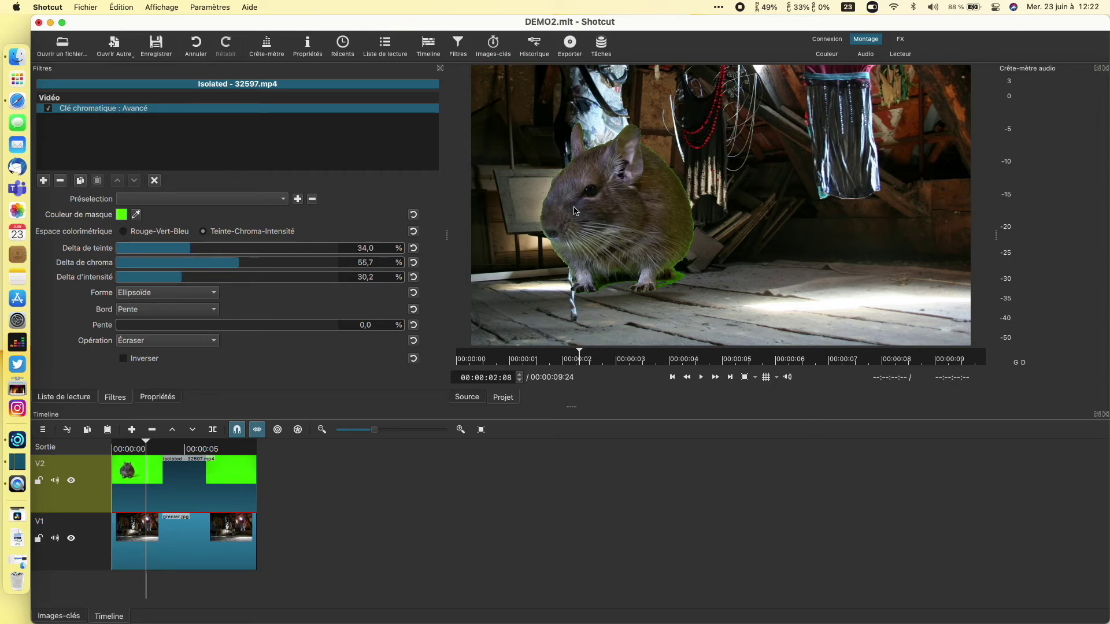
Refine the key at about 00:00:04:20, setting the chroma delta to about 57,7 % and the intensity delta to 42,3 %.
drag(174, 444, 183, 444)
drag(239, 265, 272, 263)
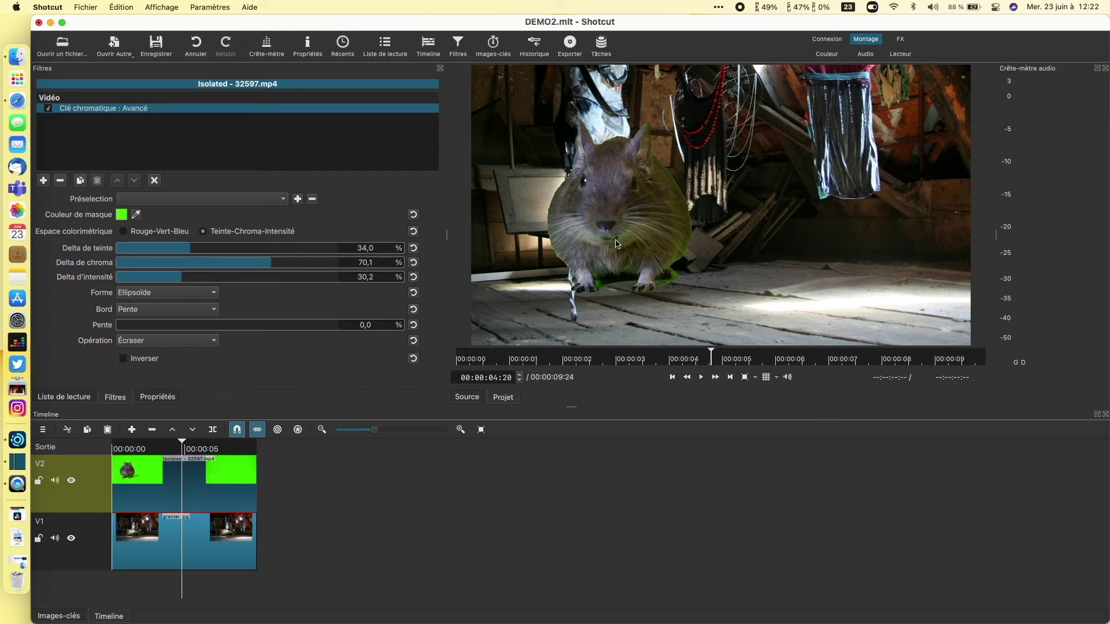
drag(268, 266, 241, 265)
drag(180, 281, 209, 281)
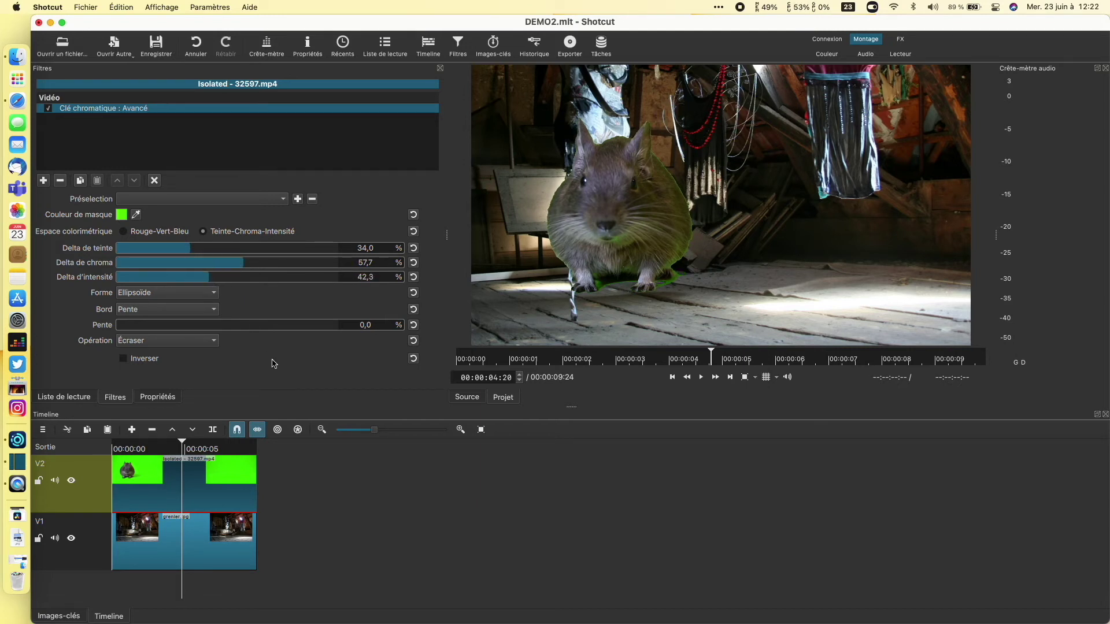
Play back a short stretch around 00:00:04 to check the keyed animal over the attic.
drag(227, 462, 162, 453)
key(space)
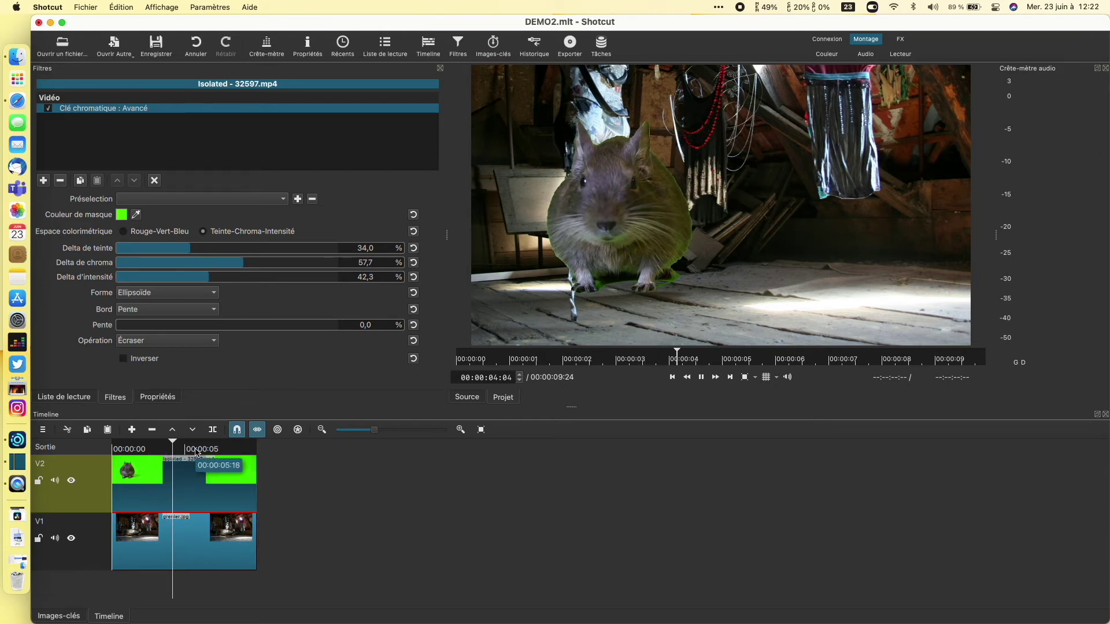
key(space)
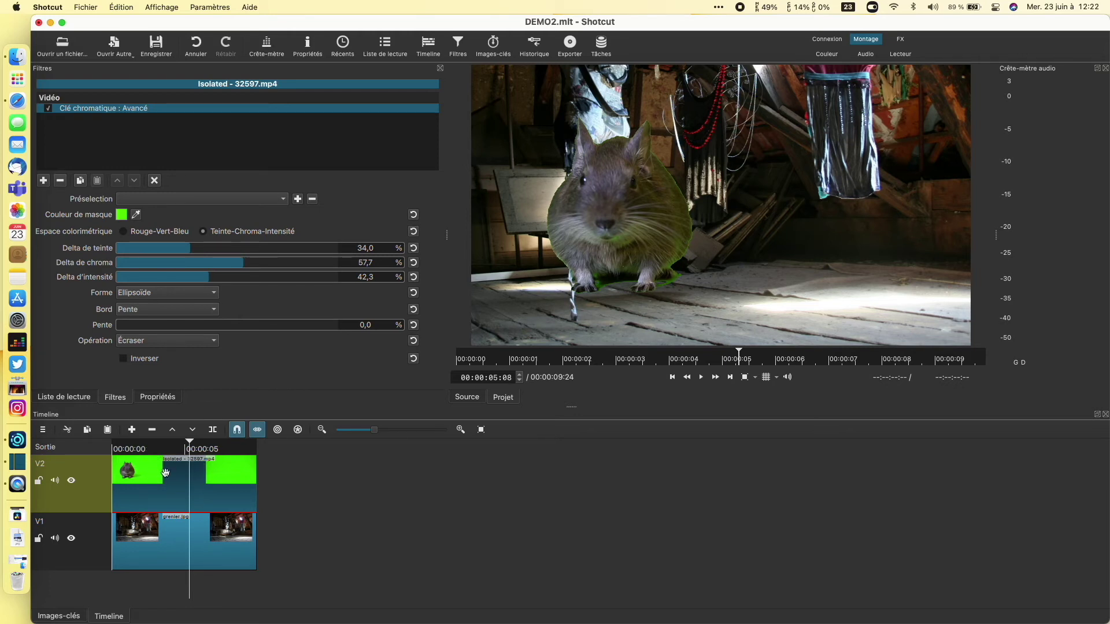
Add a Taille, Position & Rotation filter, shrink the animal clip to about 557 x 313 at 1363, 767, and preview the result.
click(44, 181)
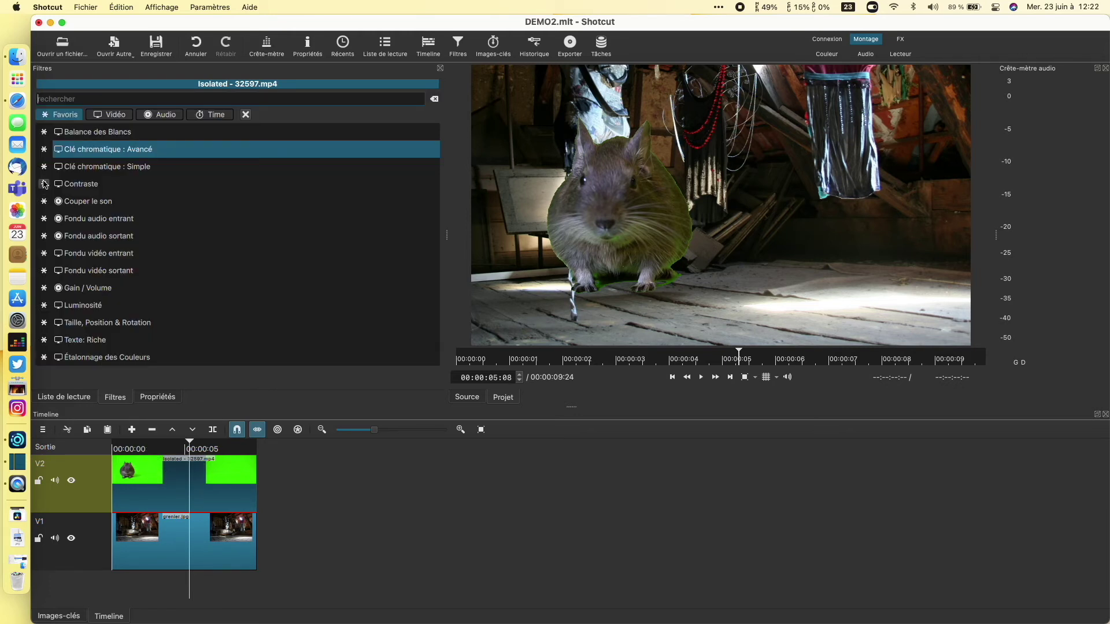
click(107, 325)
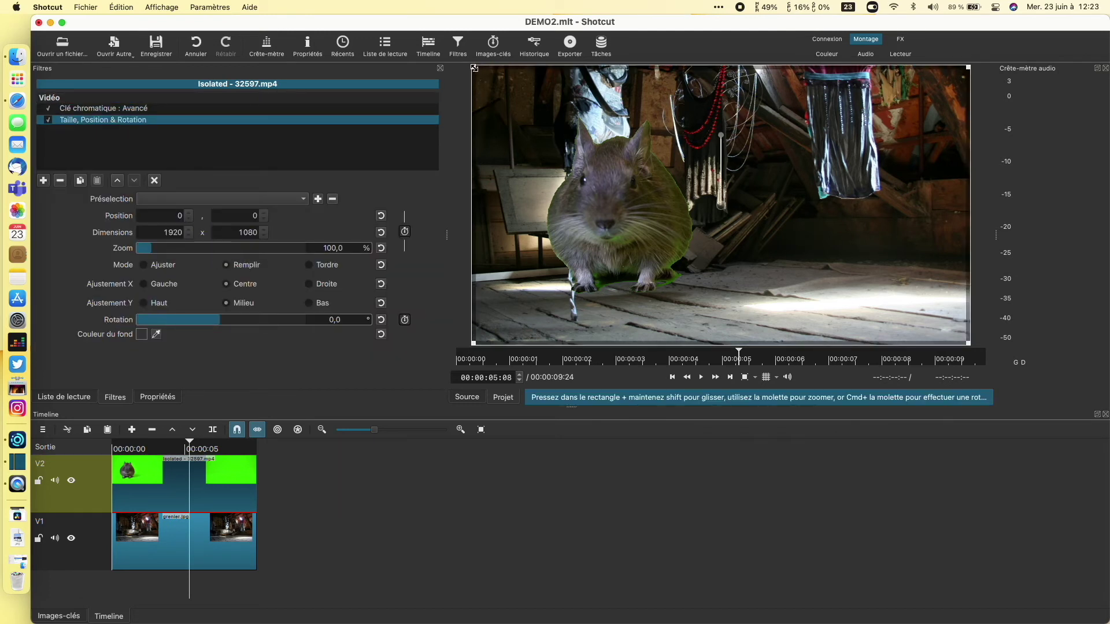
drag(474, 67, 833, 272)
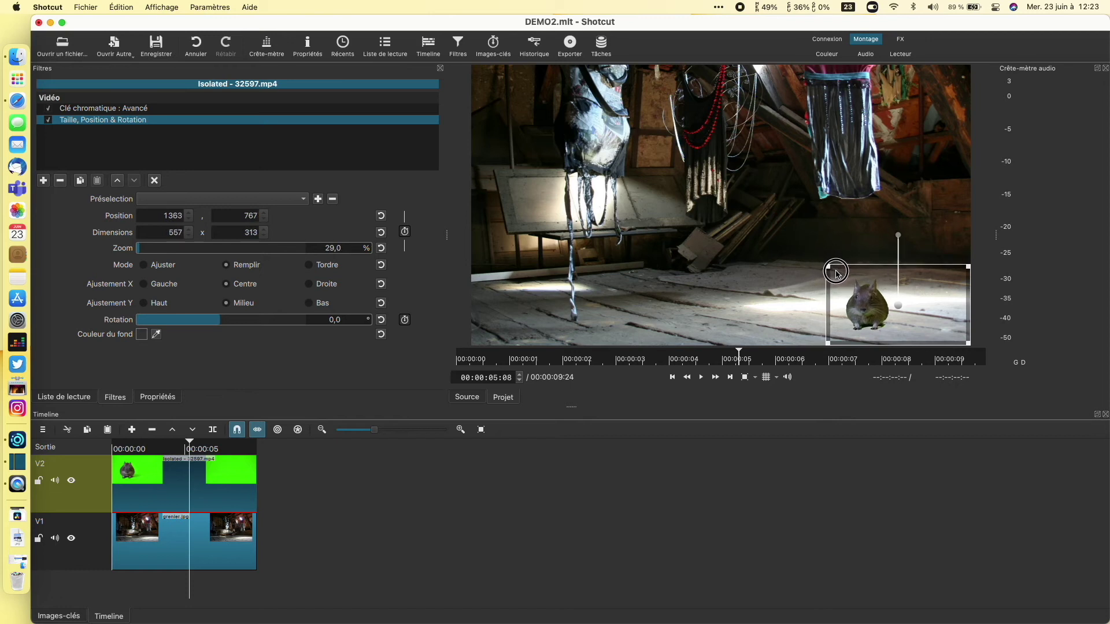
click(164, 449)
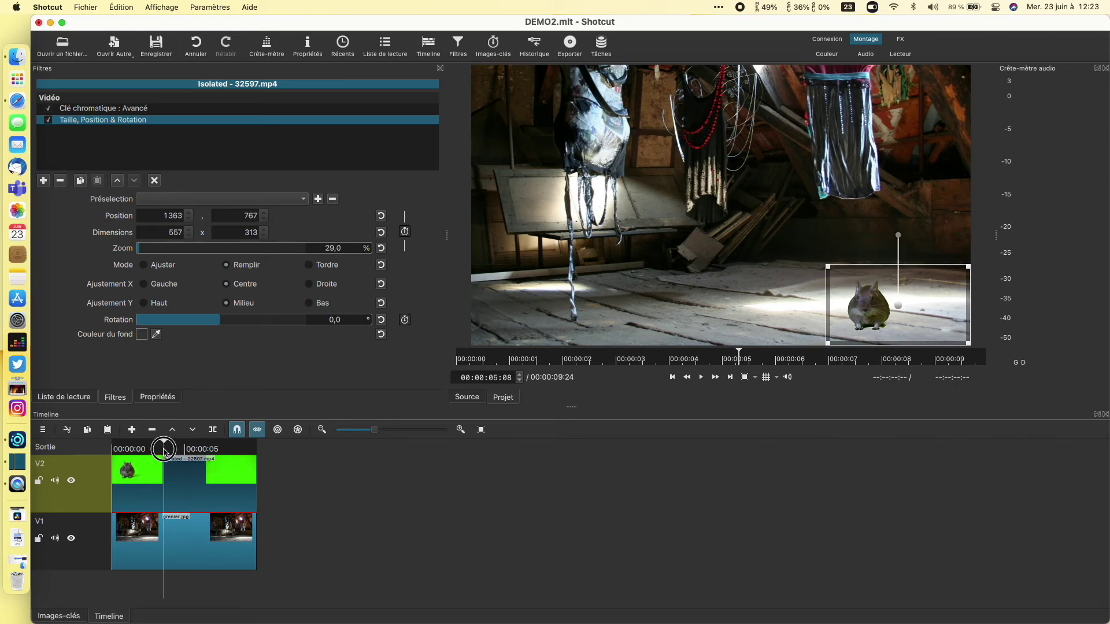
click(701, 377)
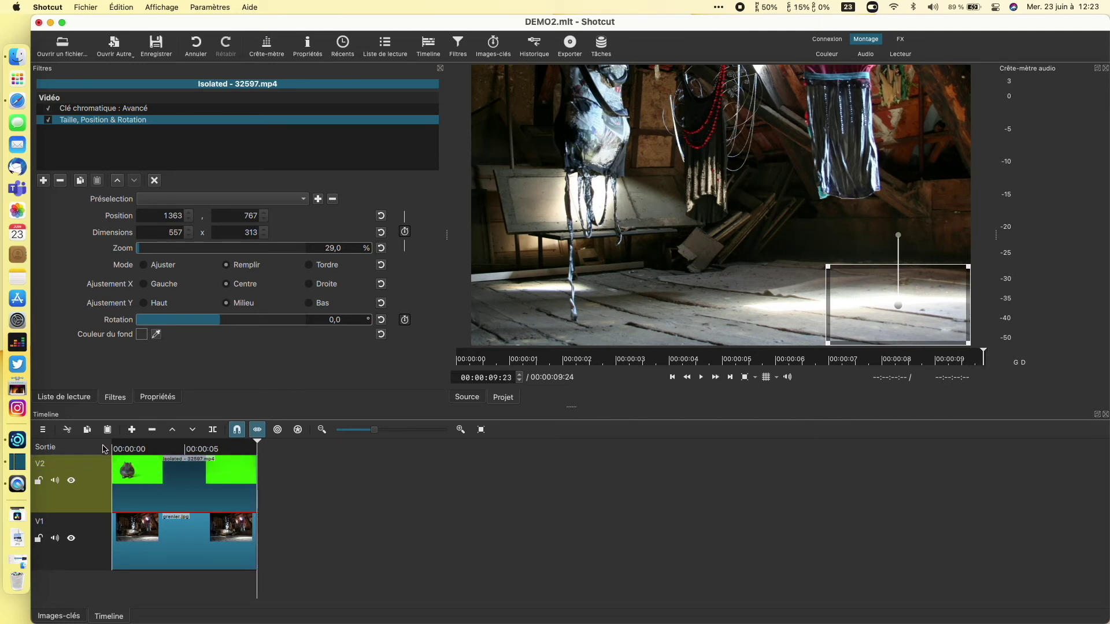
Add a third video track above V2 and move the playhead to about 00:00:04:03.
click(42, 431)
mouse_move(89, 441)
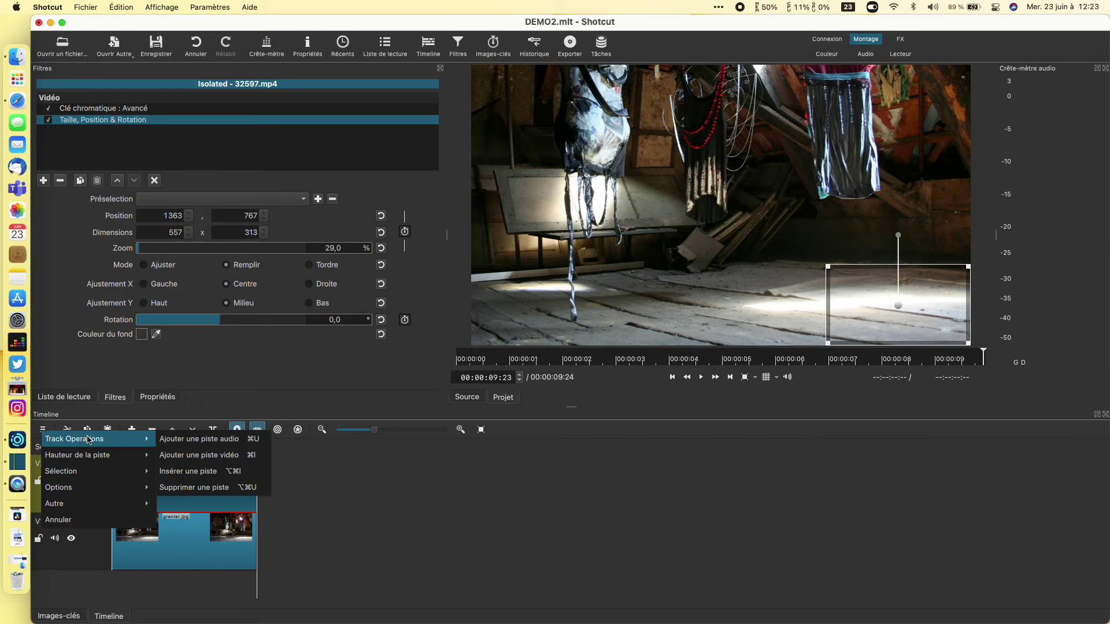
click(180, 455)
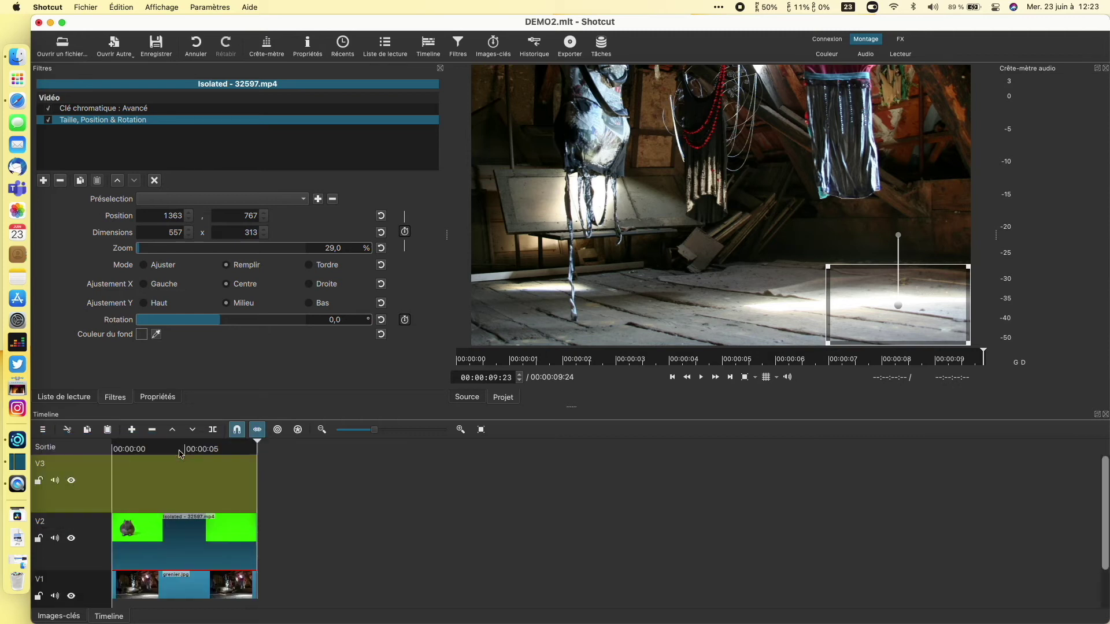
click(172, 449)
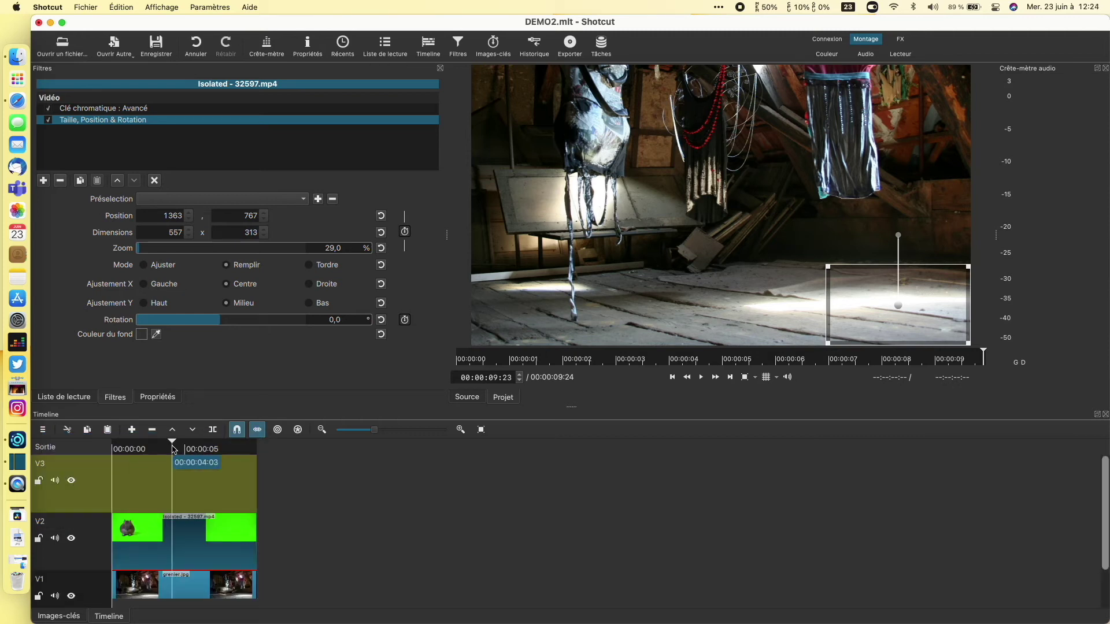
Create a text clip reading "J'ai faim !", keeping its background transparent.
click(67, 398)
click(154, 248)
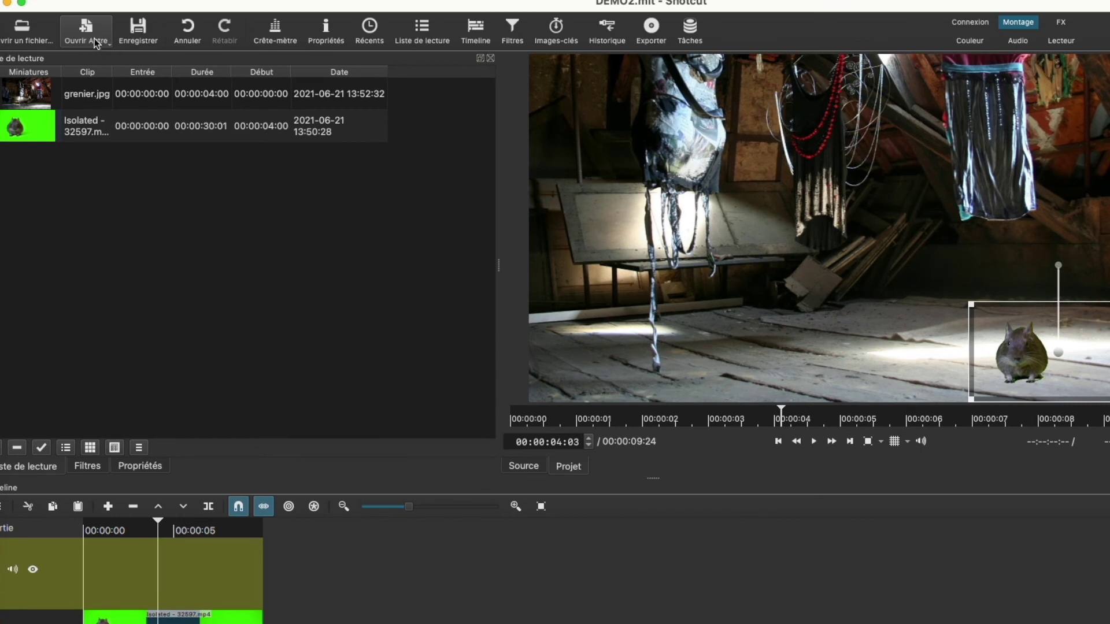
click(88, 30)
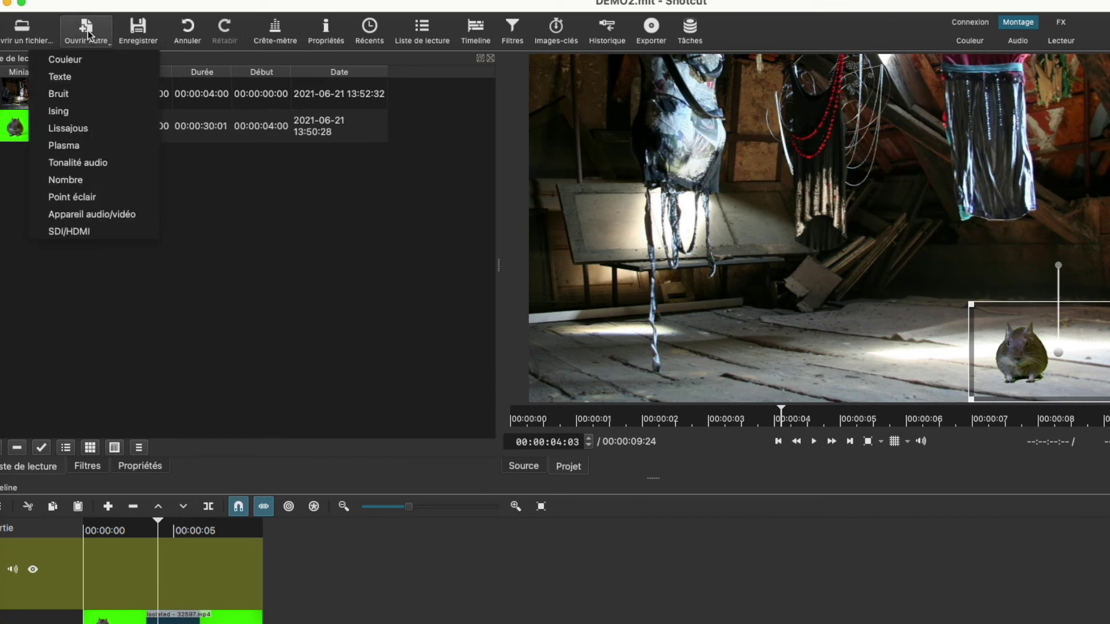
click(77, 77)
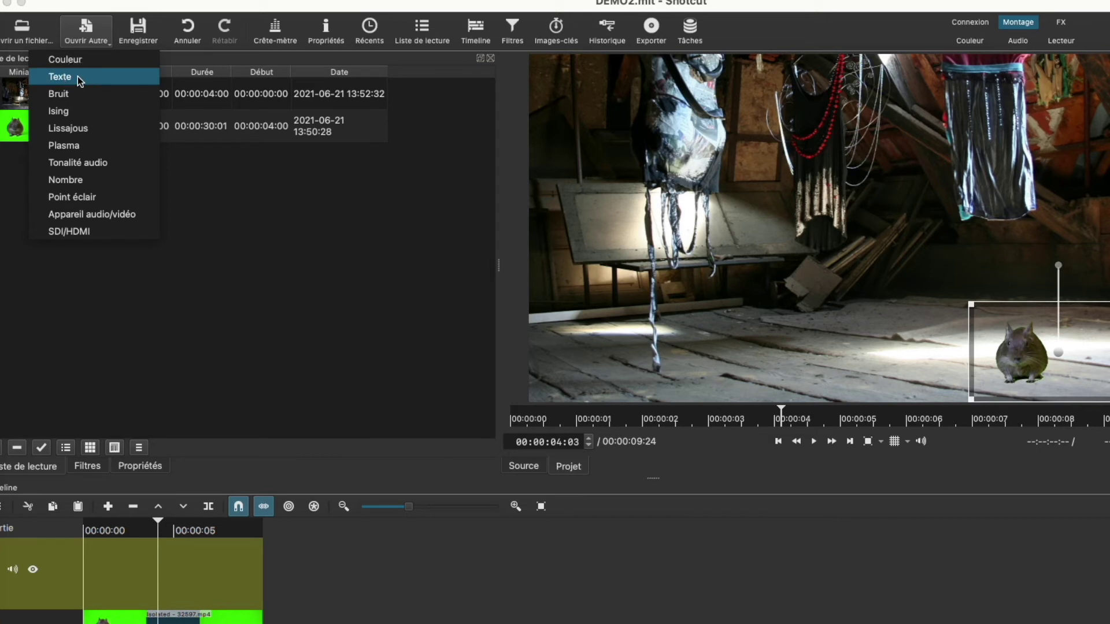
click(585, 344)
text(J'ai faim !)
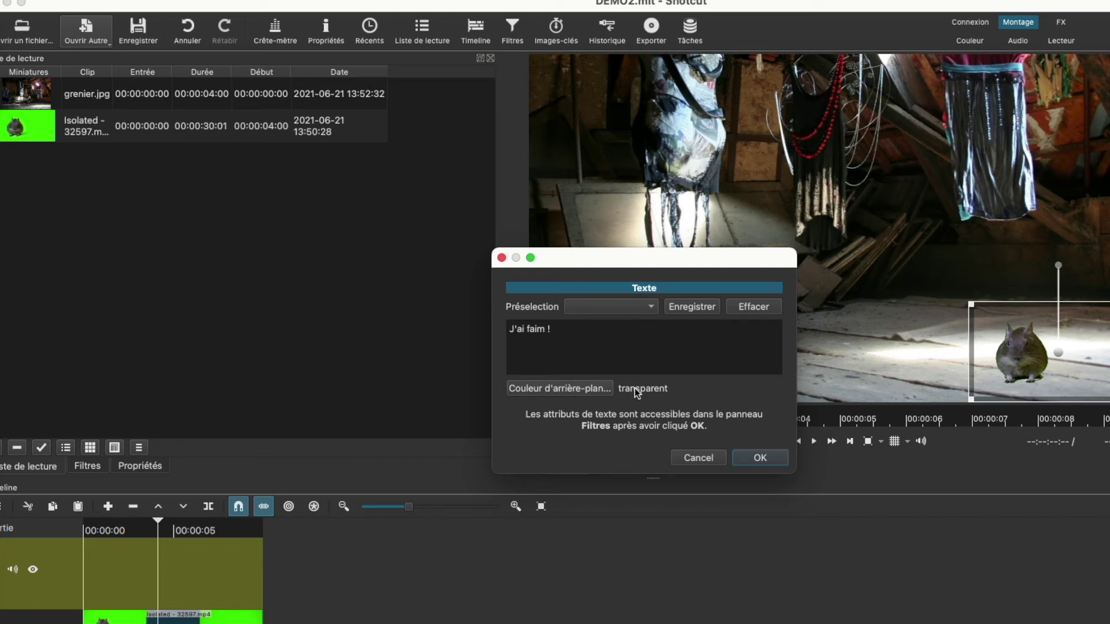
click(596, 389)
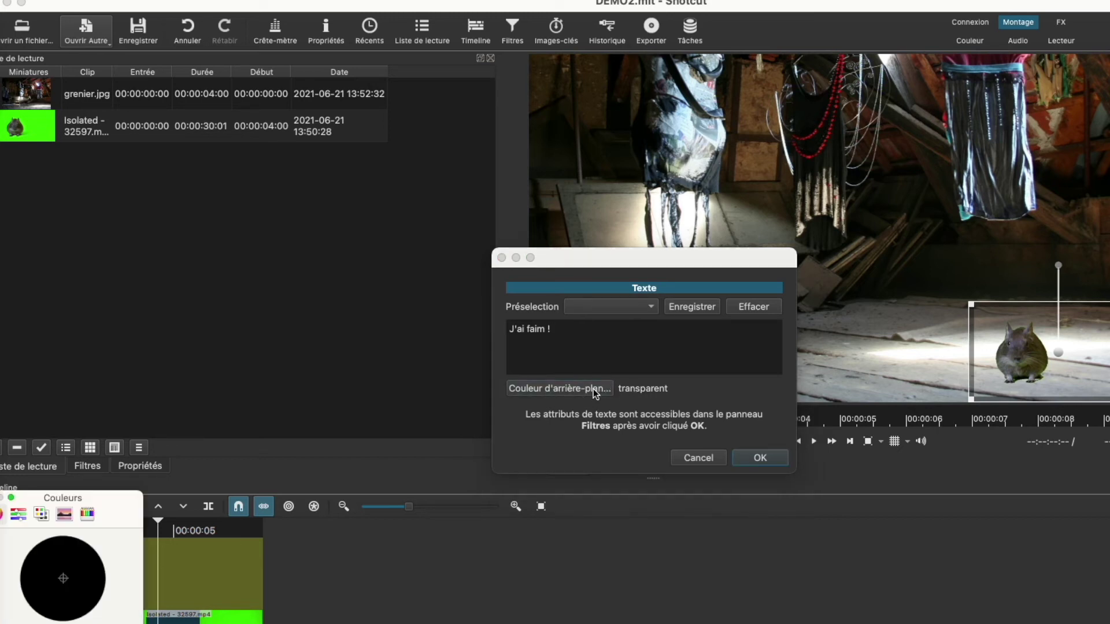
click(2, 498)
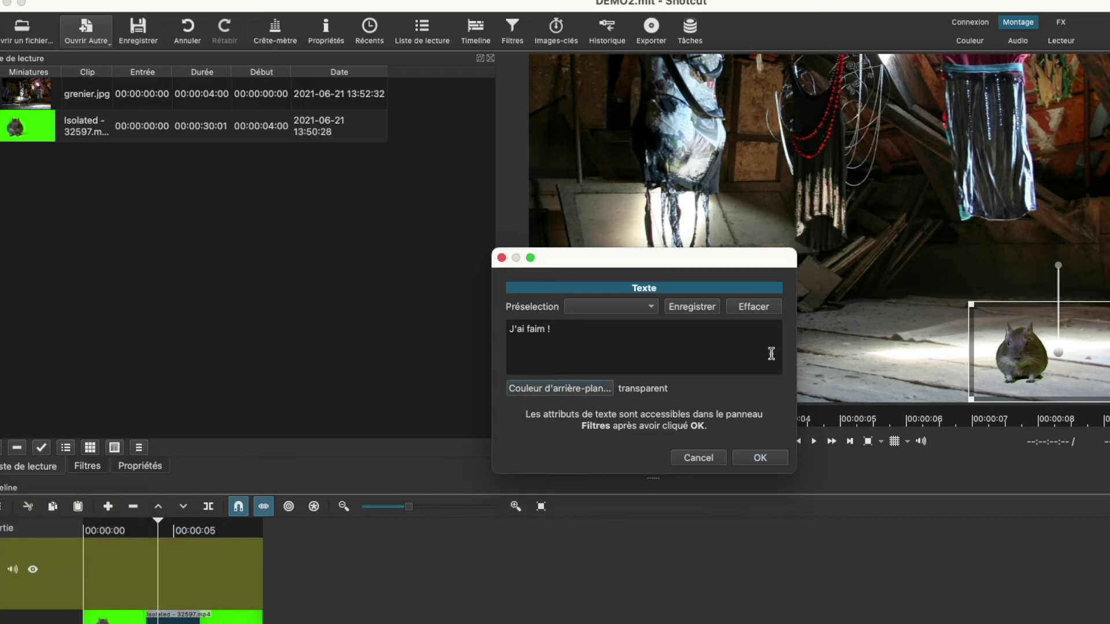
click(761, 458)
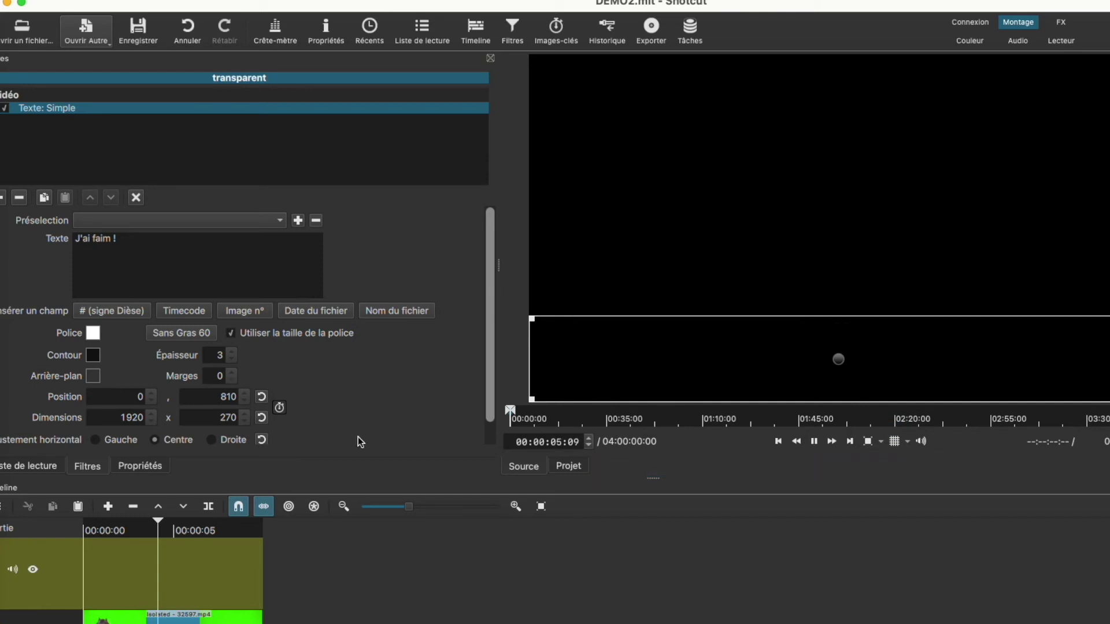
Add the new text clip to the playlist and move the timeline playhead to about 00:00:03:06.
click(29, 467)
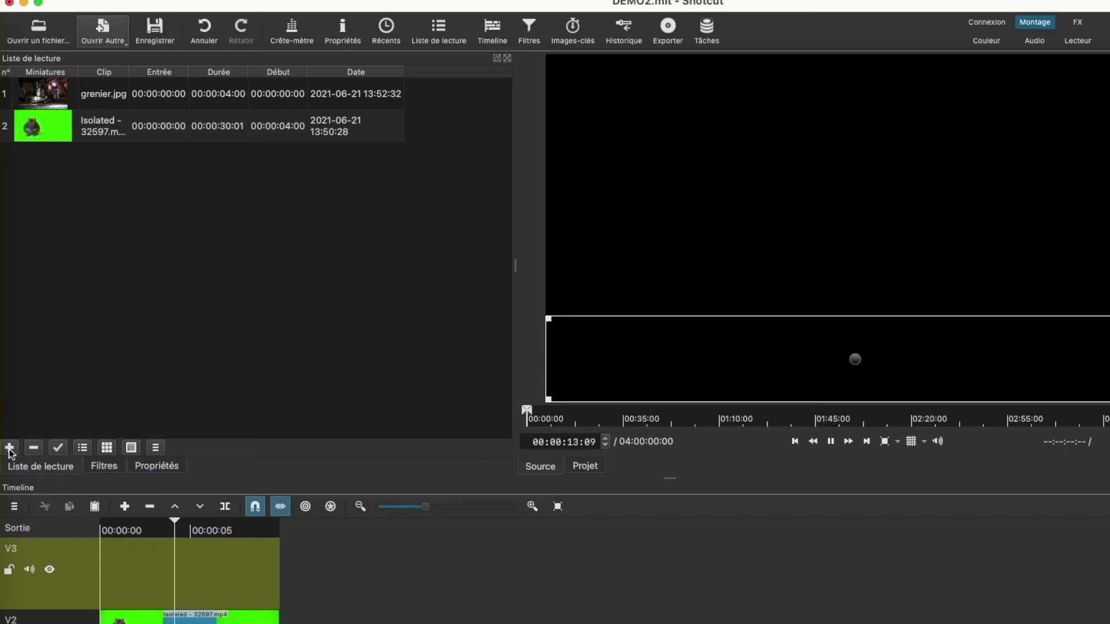
click(9, 449)
click(111, 167)
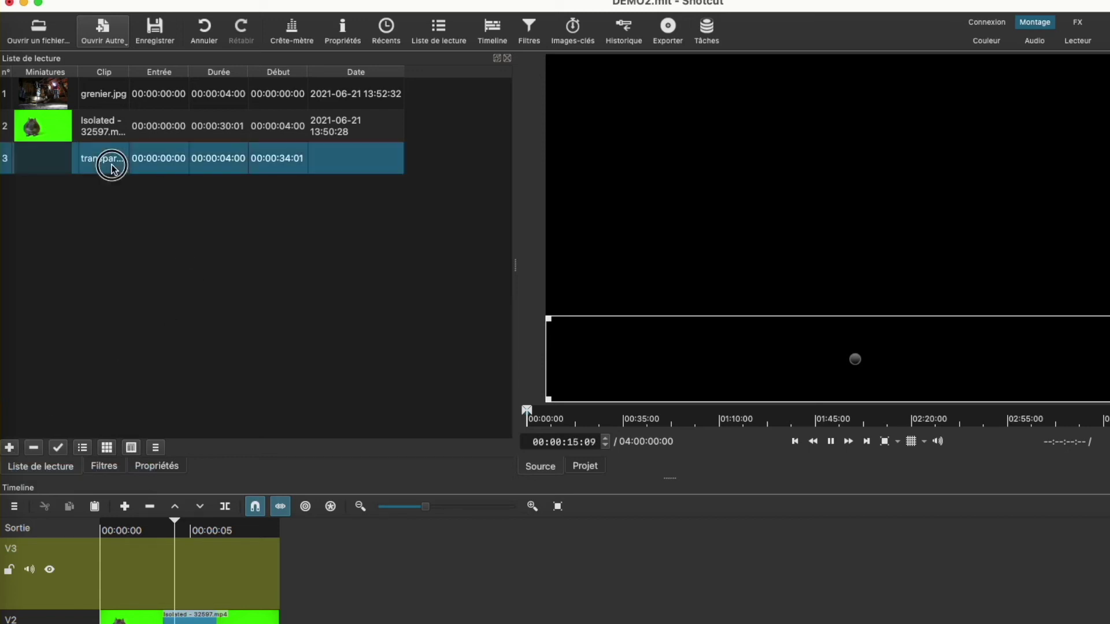
click(158, 527)
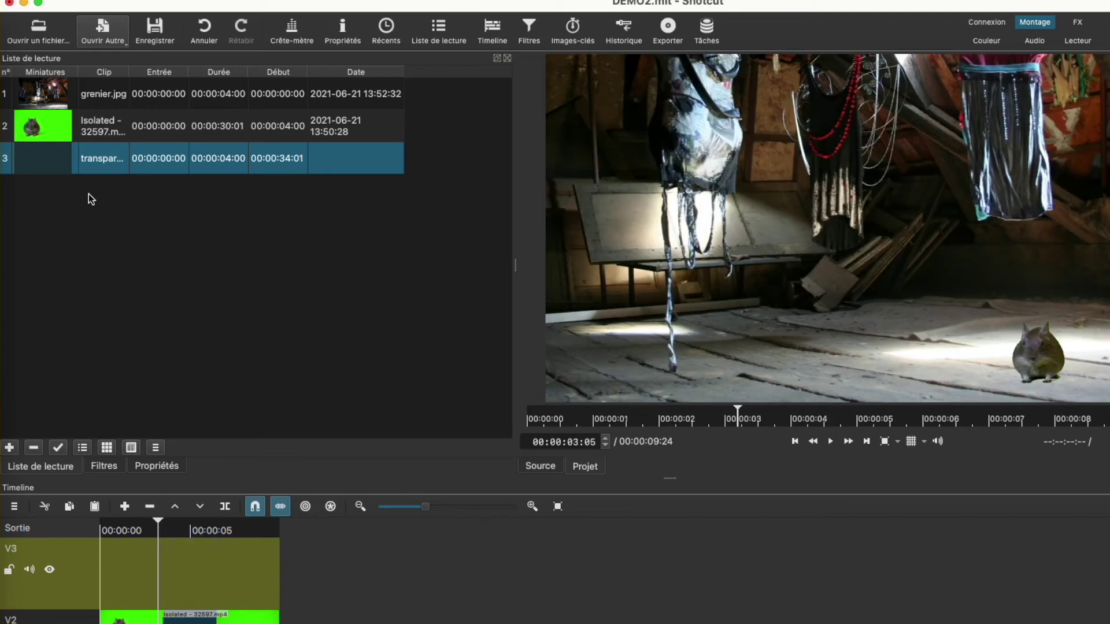
Place the transparent text clip on track V3 starting at about 00:00:02:12 and open its Texte: Simple filter settings.
drag(51, 166, 145, 576)
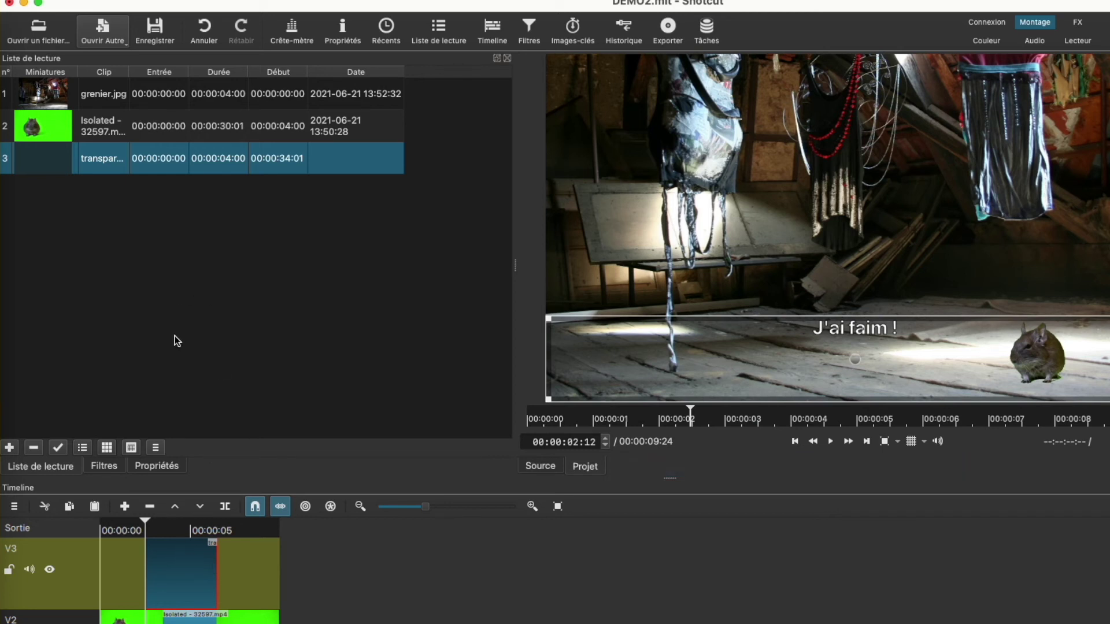
click(184, 553)
click(107, 467)
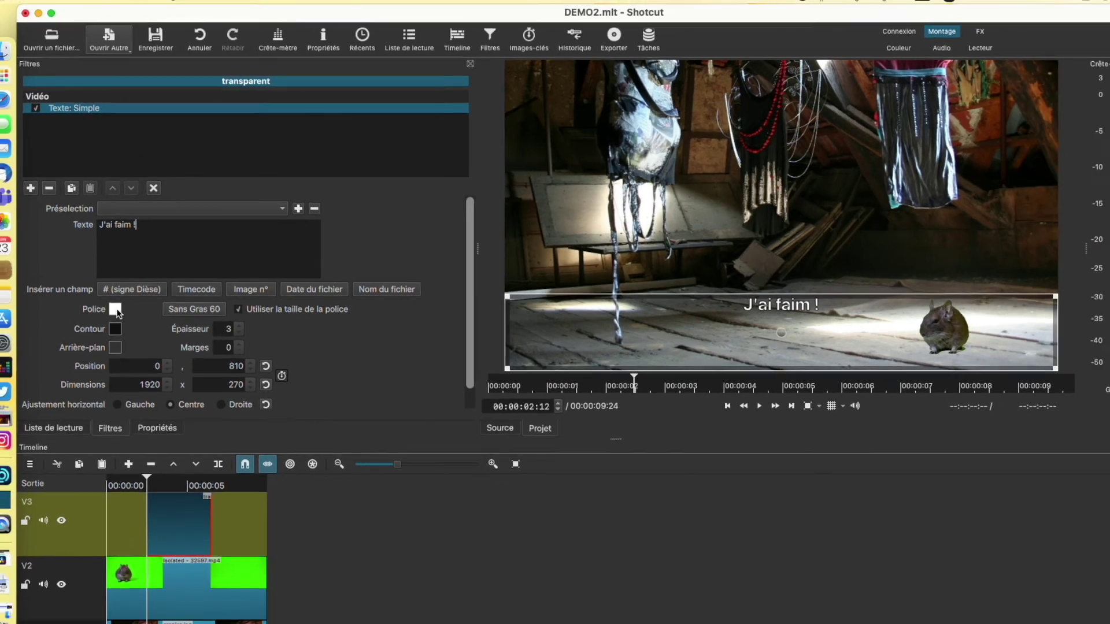
Color the "J'ai faim !" text pinkish red and set its font size to 100.
click(110, 334)
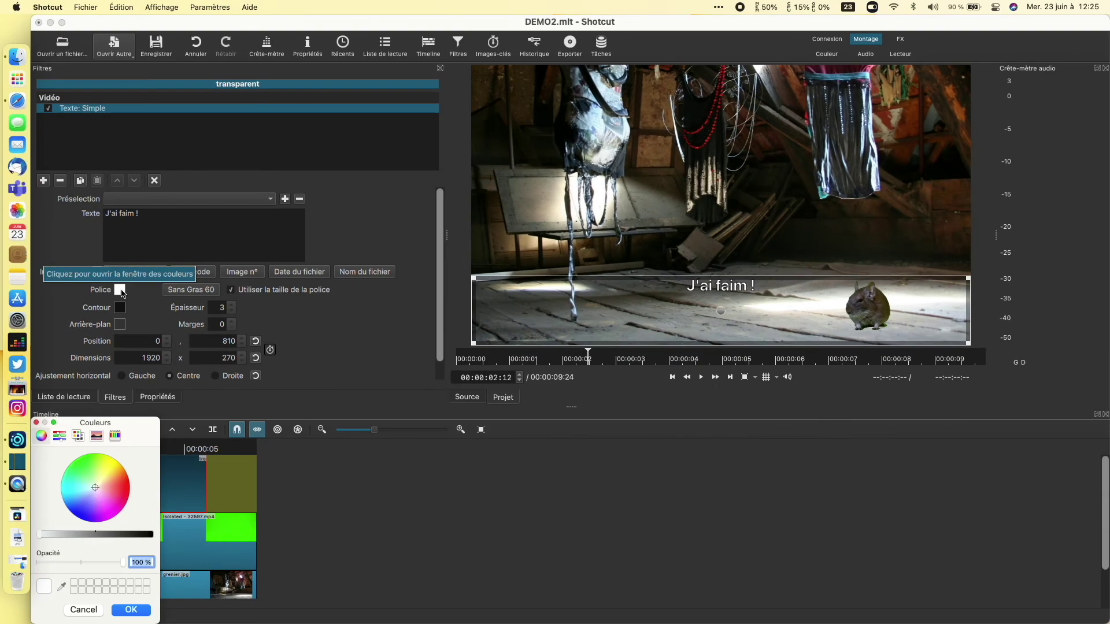
click(123, 494)
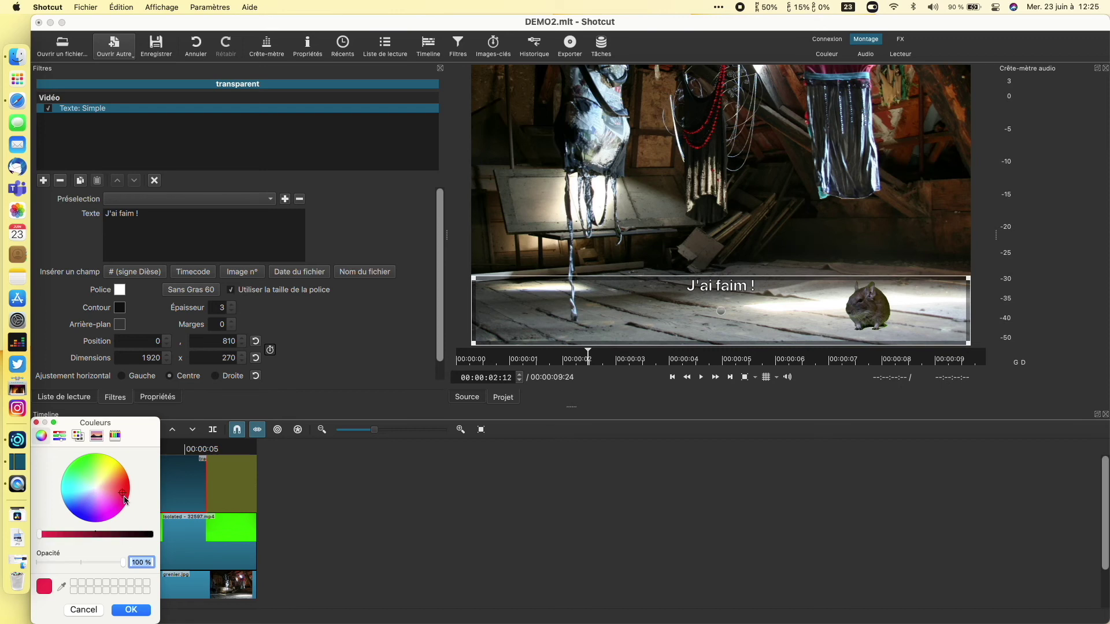
click(141, 608)
click(193, 292)
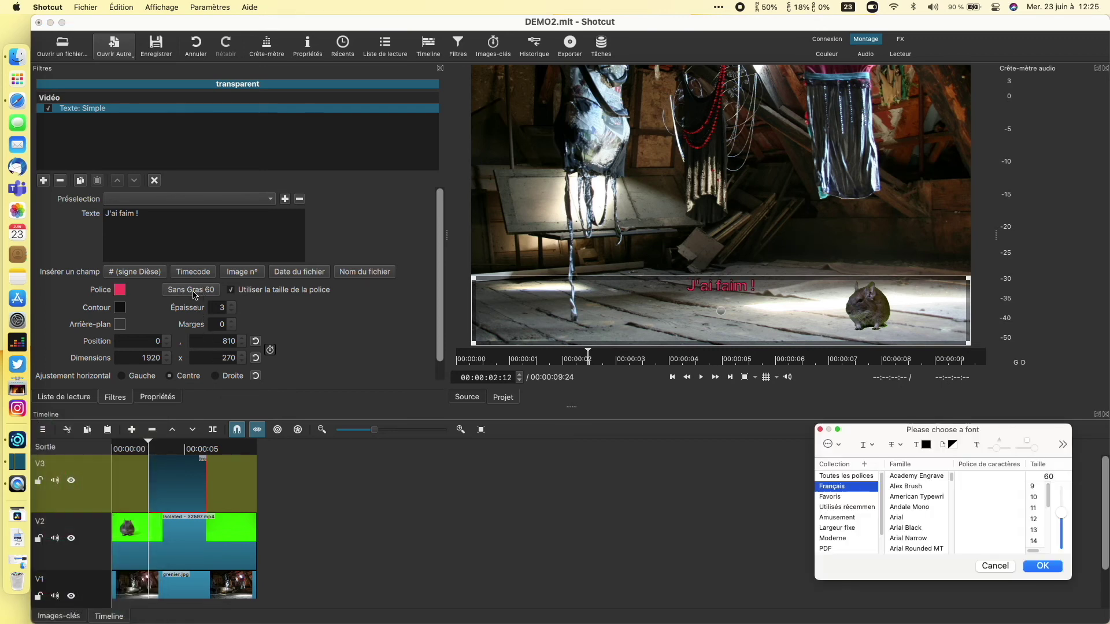
drag(1059, 520, 1060, 489)
click(1045, 567)
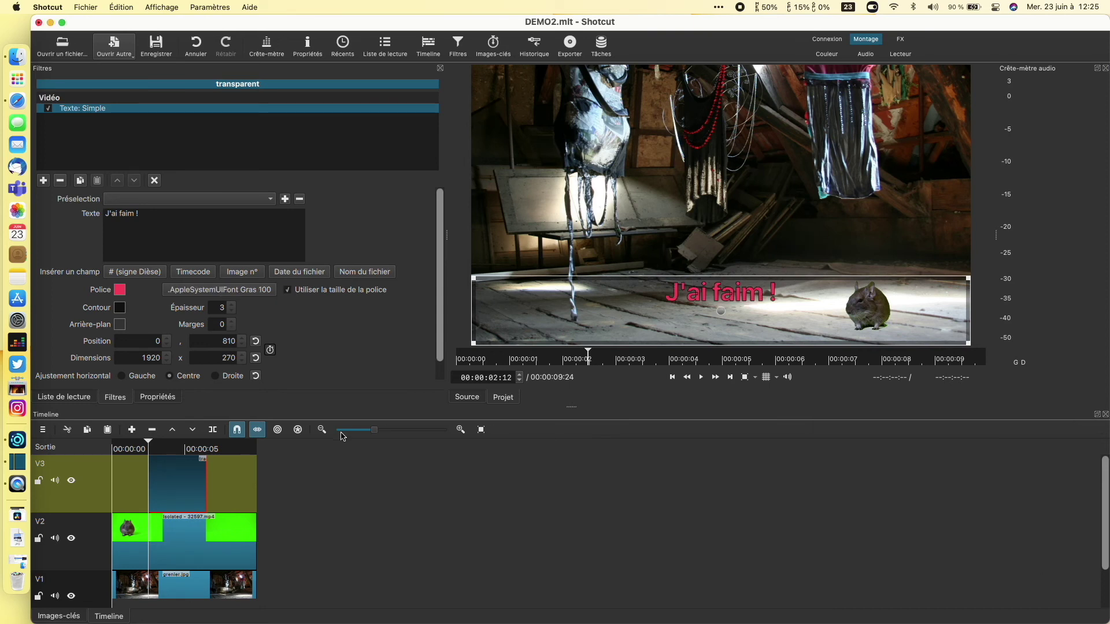
Turn off Utiliser la taille de la police and move the text box up to about position 2, 594.
click(288, 290)
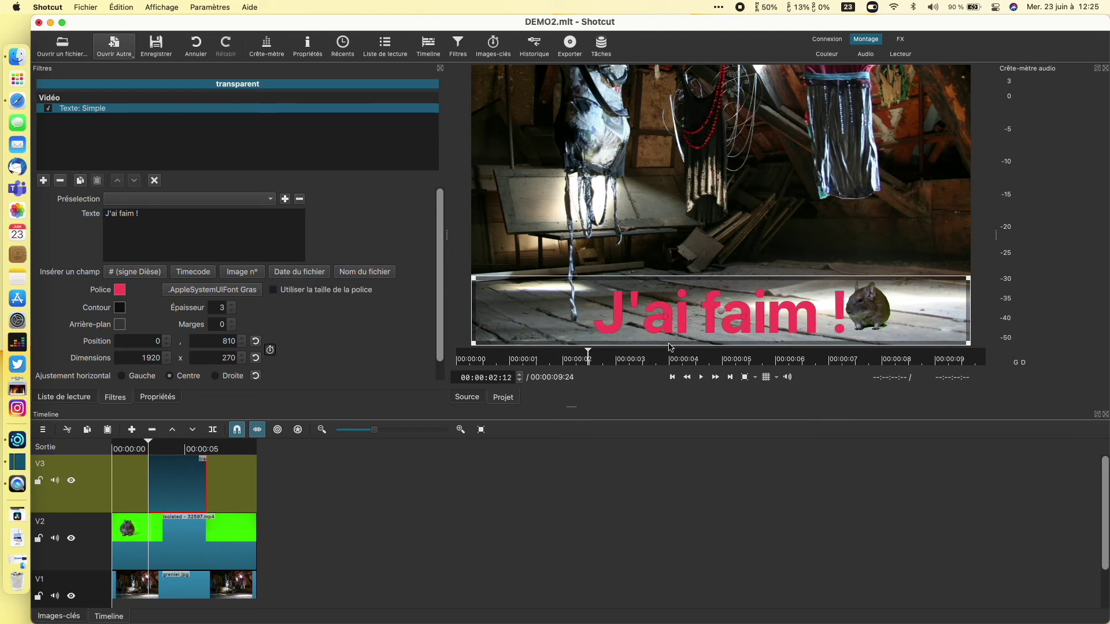
drag(719, 312, 722, 253)
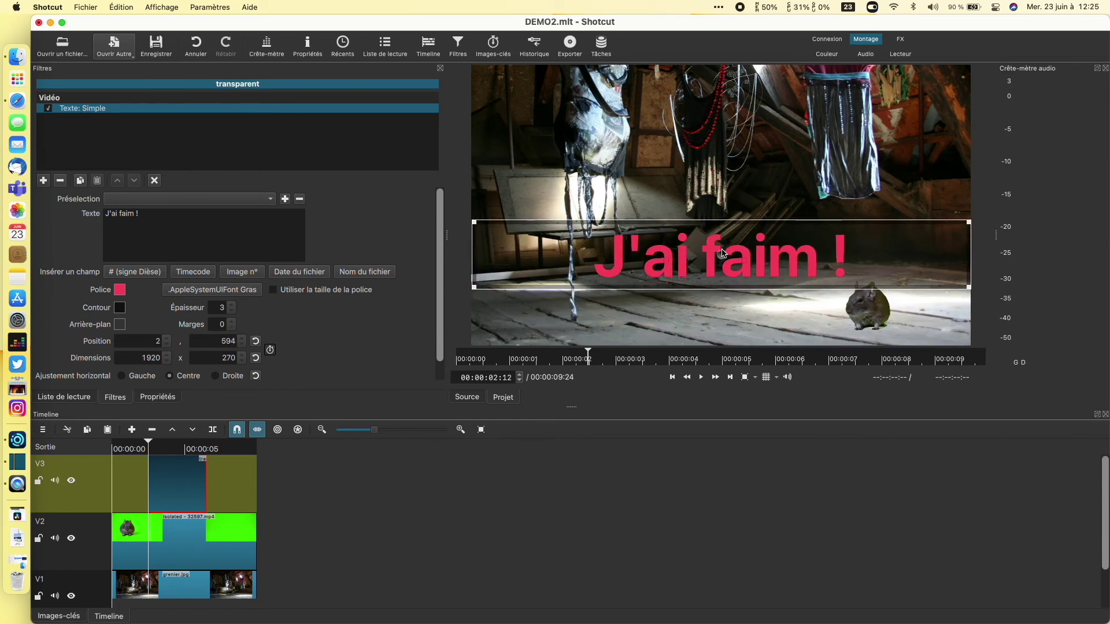
Preview the composite with the text overlay from about 00:00:01:22, with the V2 animal clip selected.
click(139, 445)
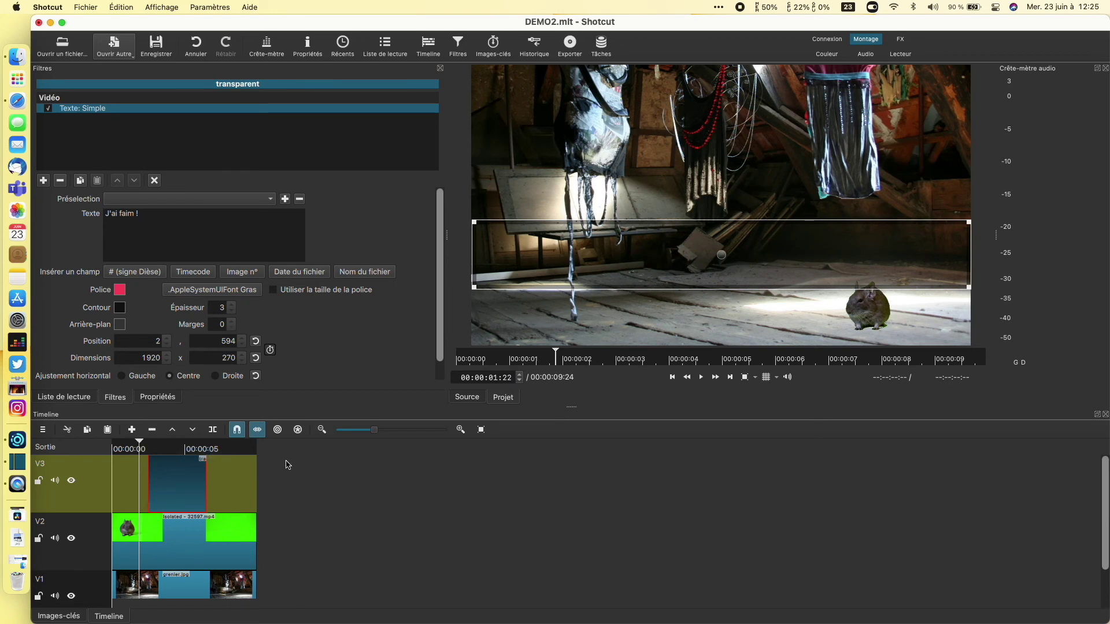
click(149, 535)
key(space)
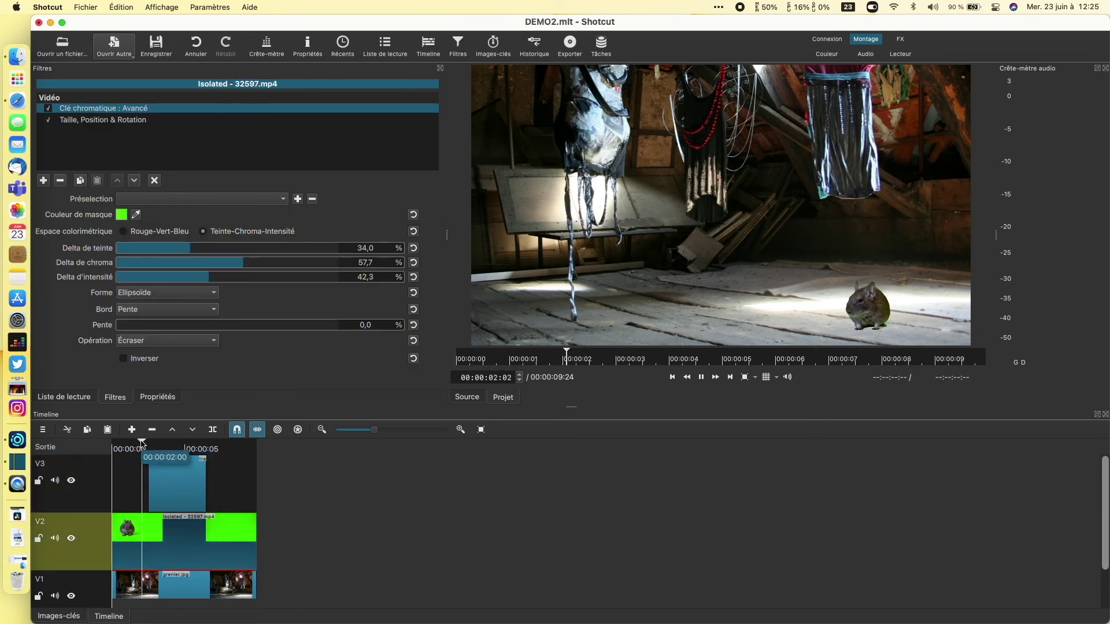
key(space)
Add a fade-in and a fade-out to the text clip on V3.
click(171, 480)
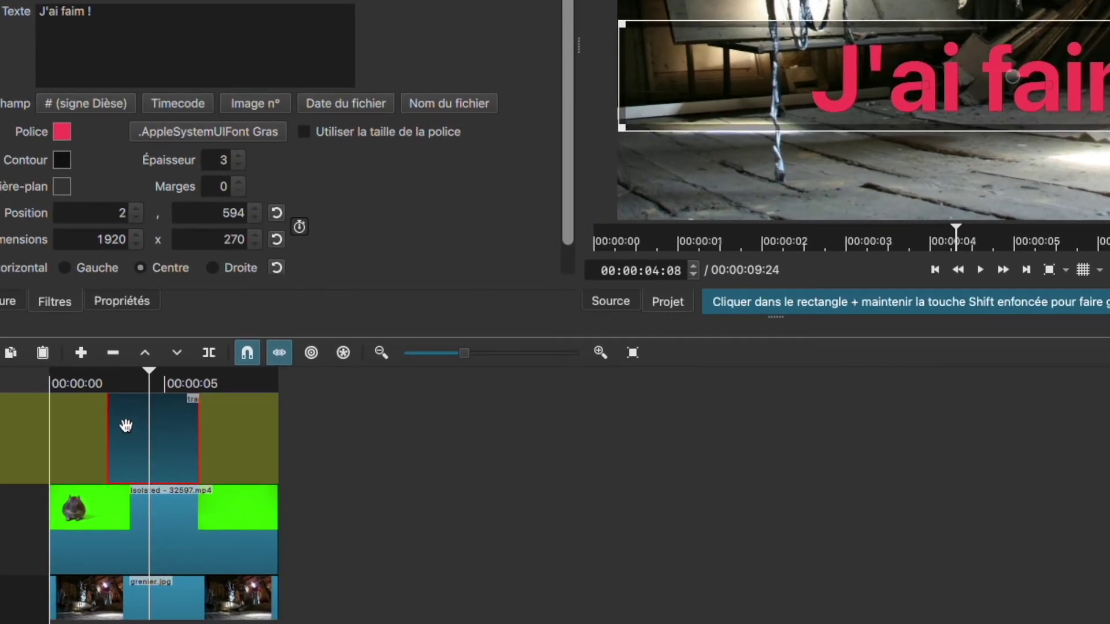
mouse_move(116, 407)
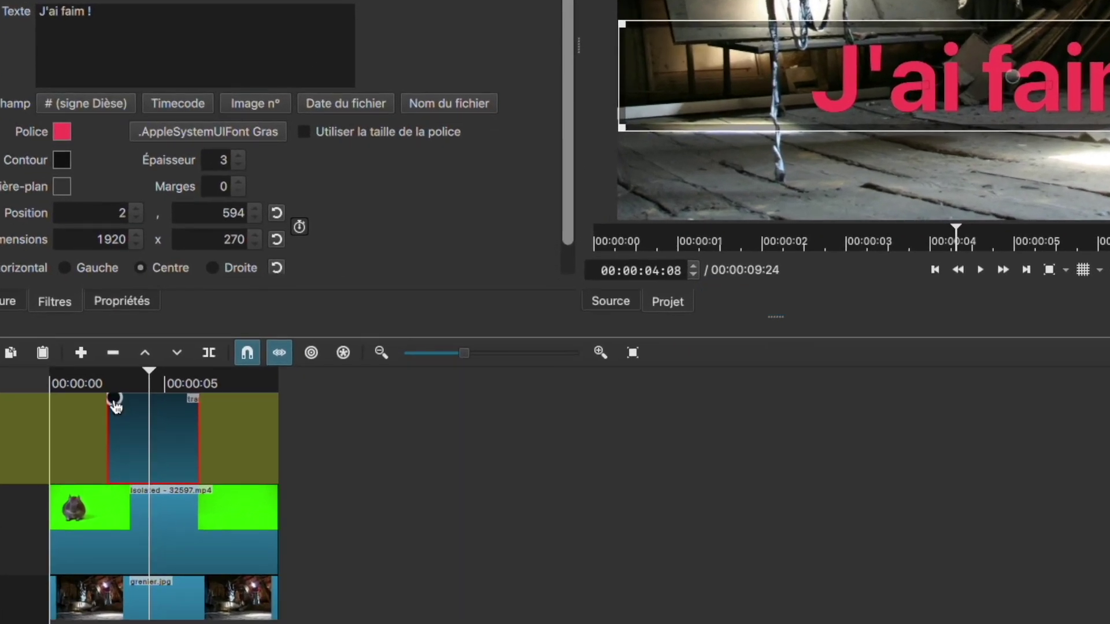
drag(115, 407, 166, 403)
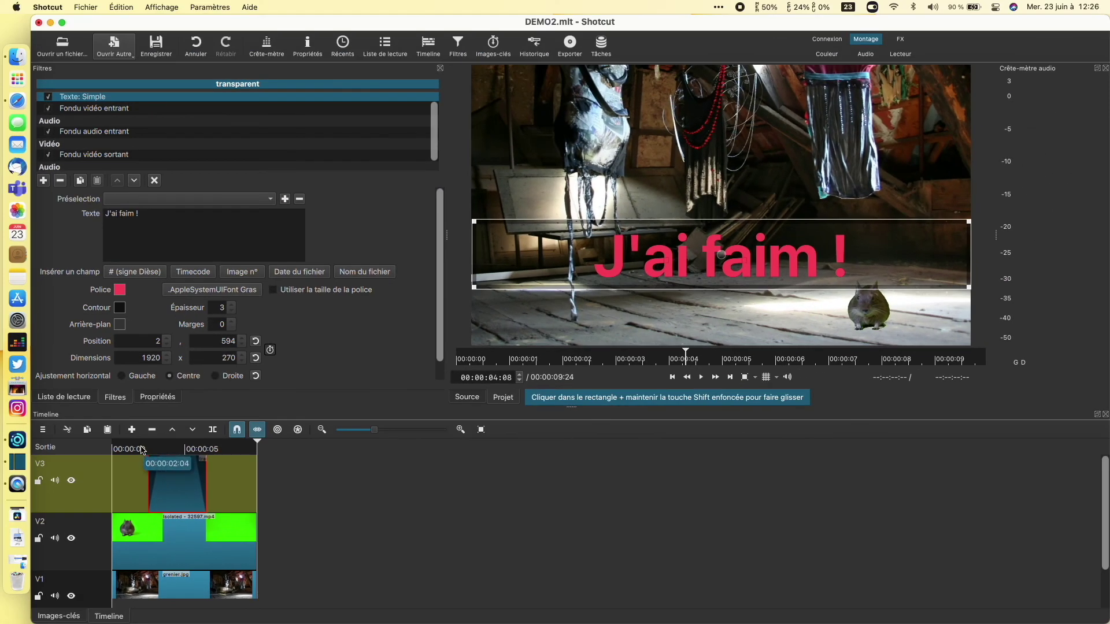
Play the timeline from about 00:00:01:22 to check the text fades, and look over the V1 to V3 tracks.
click(139, 450)
click(155, 540)
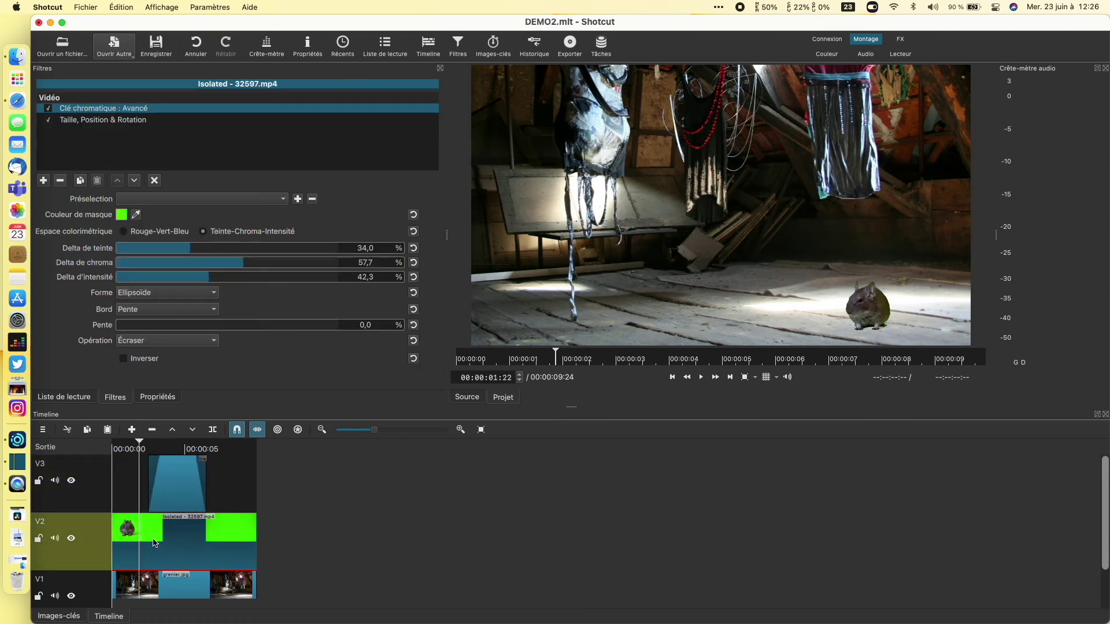
click(701, 377)
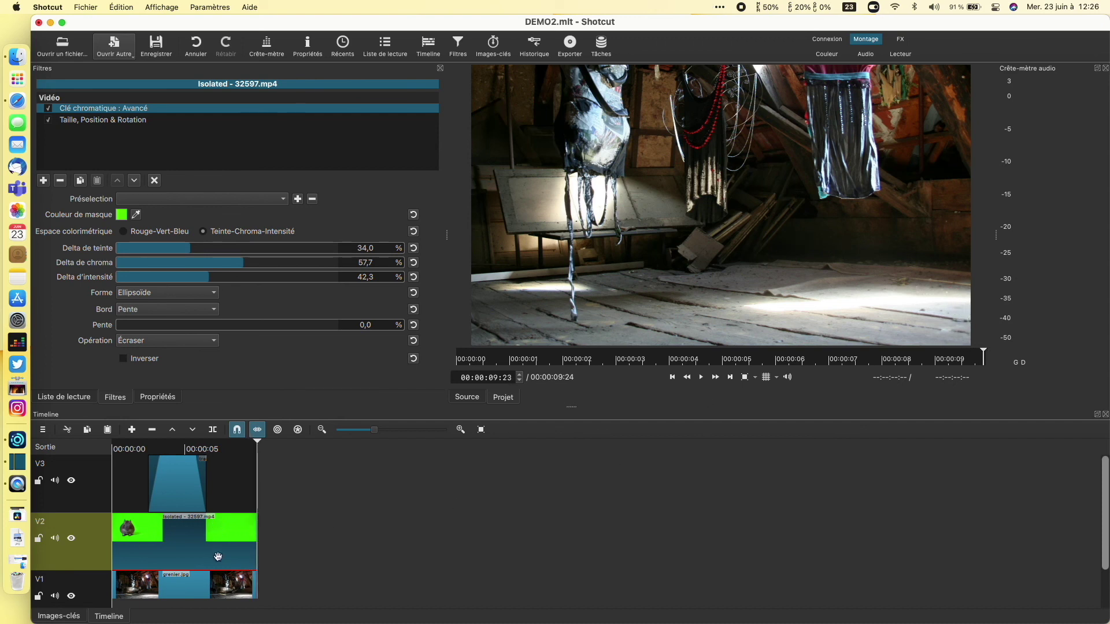
scroll(198, 549, down, 3)
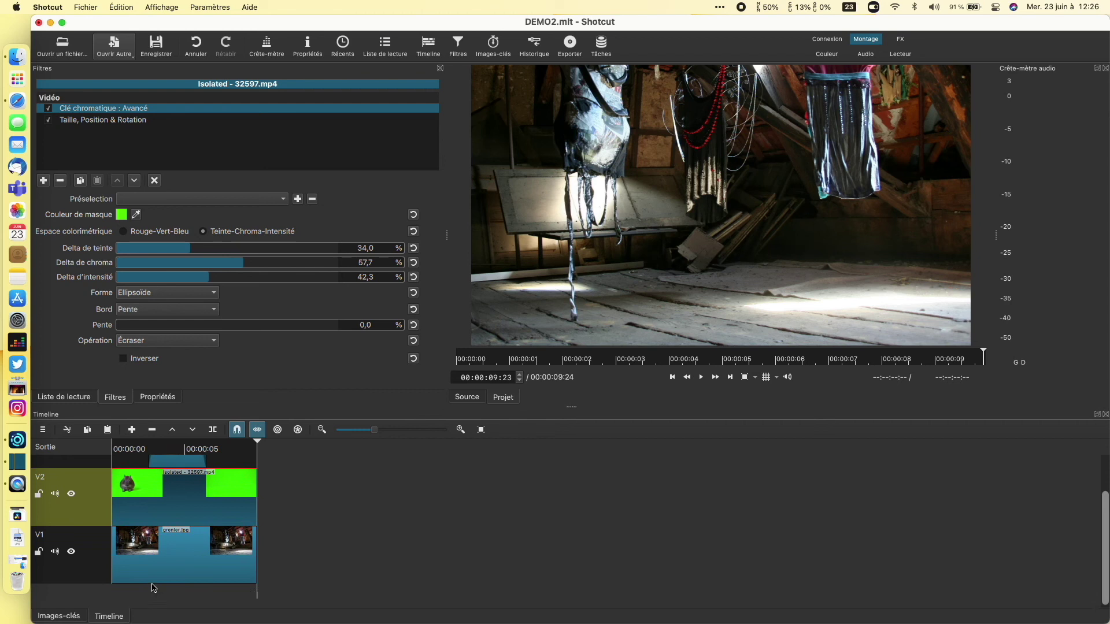
scroll(191, 541, up, 3)
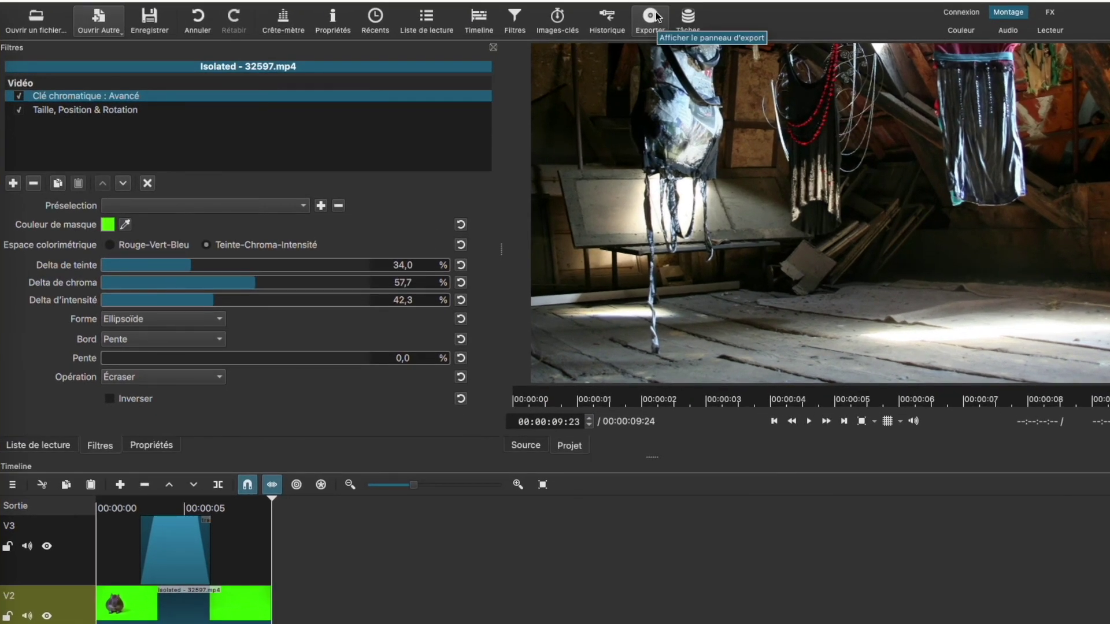
Choose the H.264 Main Profile export preset and review its advanced video and codec settings.
click(652, 17)
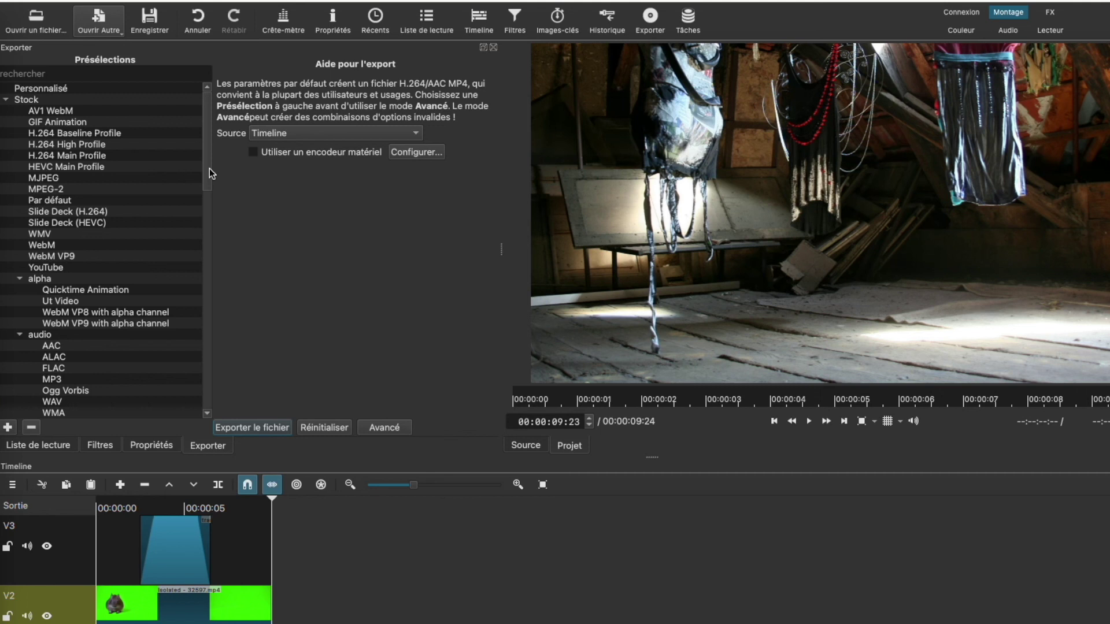
click(65, 156)
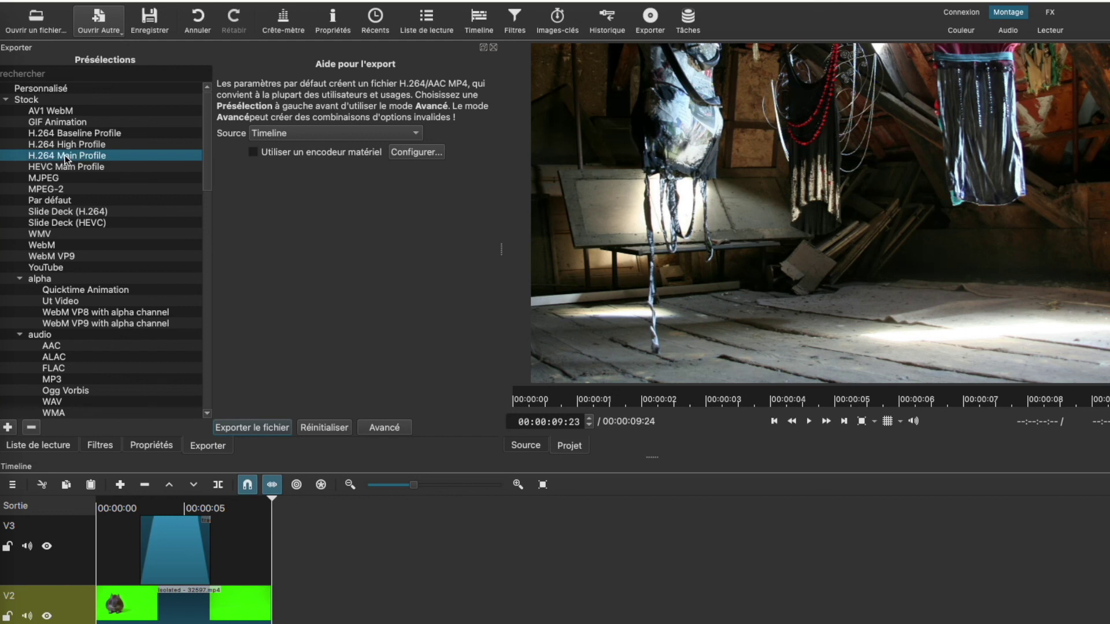
click(385, 428)
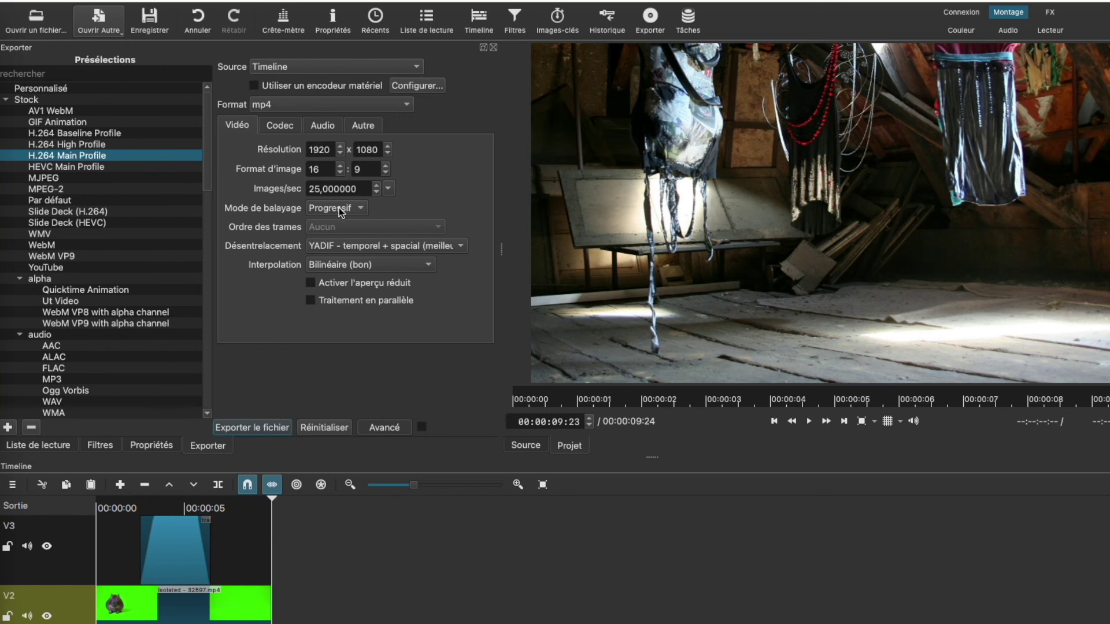
click(289, 131)
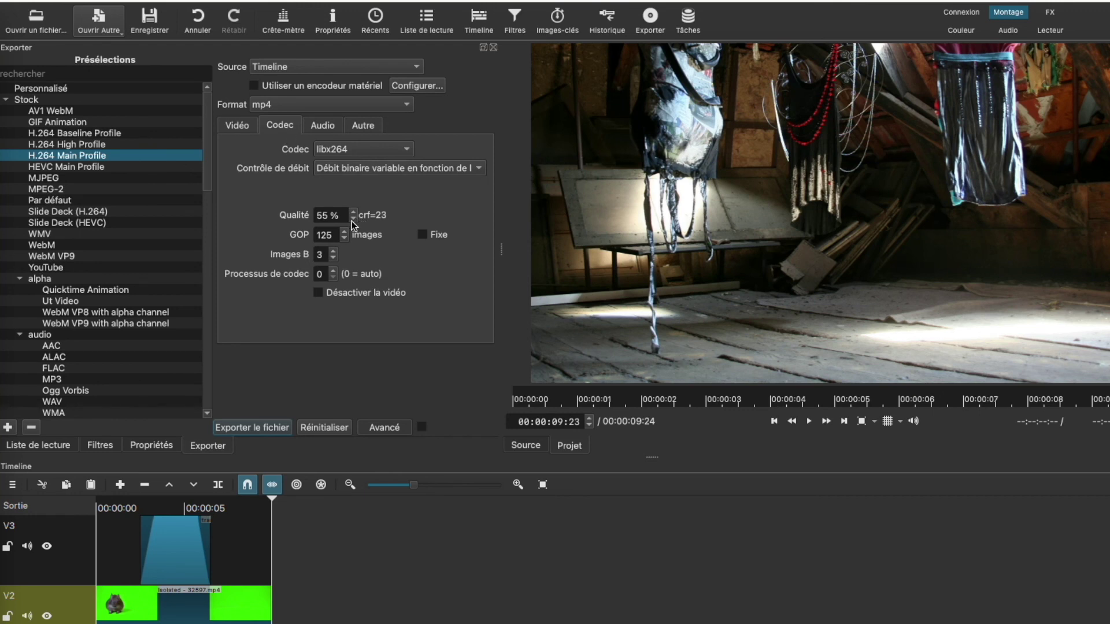
click(237, 125)
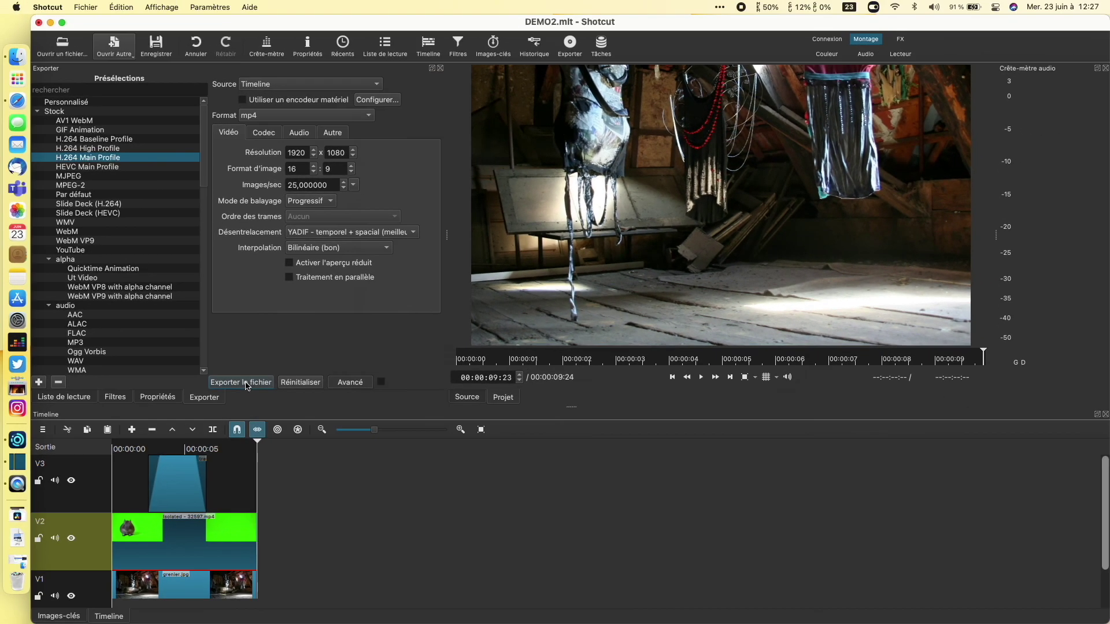
Export the timeline as the mp4 file DEMO2 into Desktop > Démo fond vert > octodon fond vert.
click(245, 383)
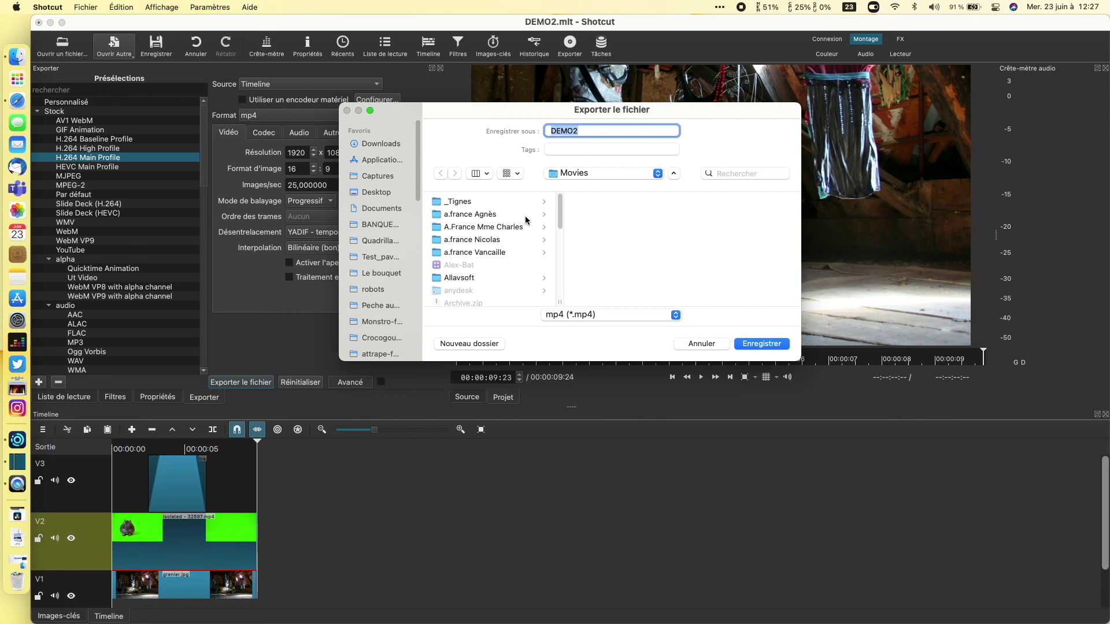
click(377, 193)
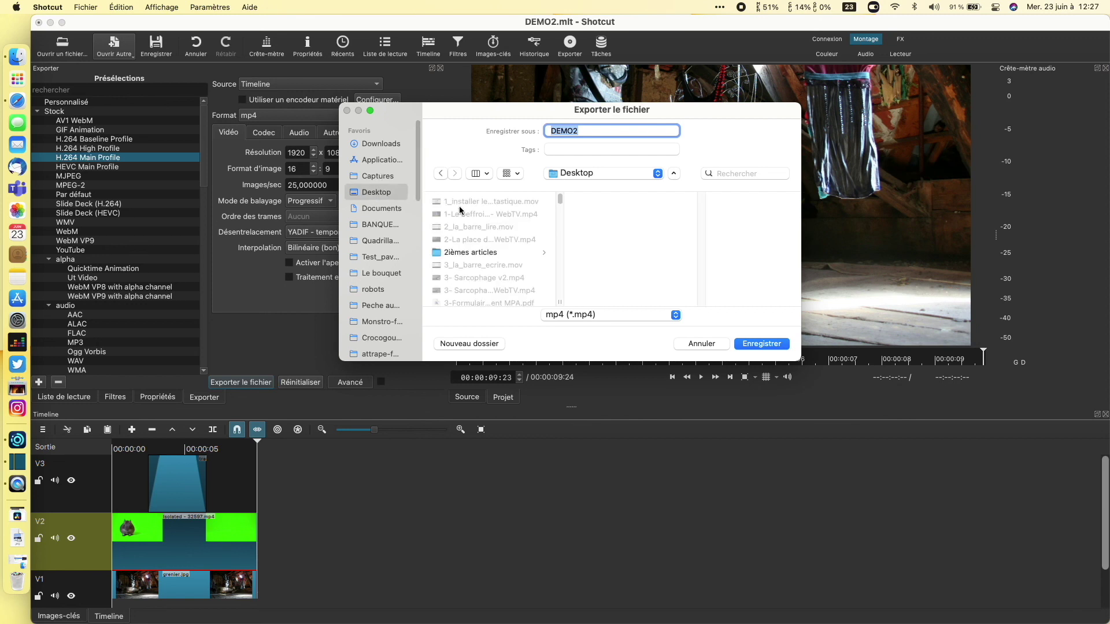
scroll(515, 254, down, 2)
scroll(515, 257, down, 5)
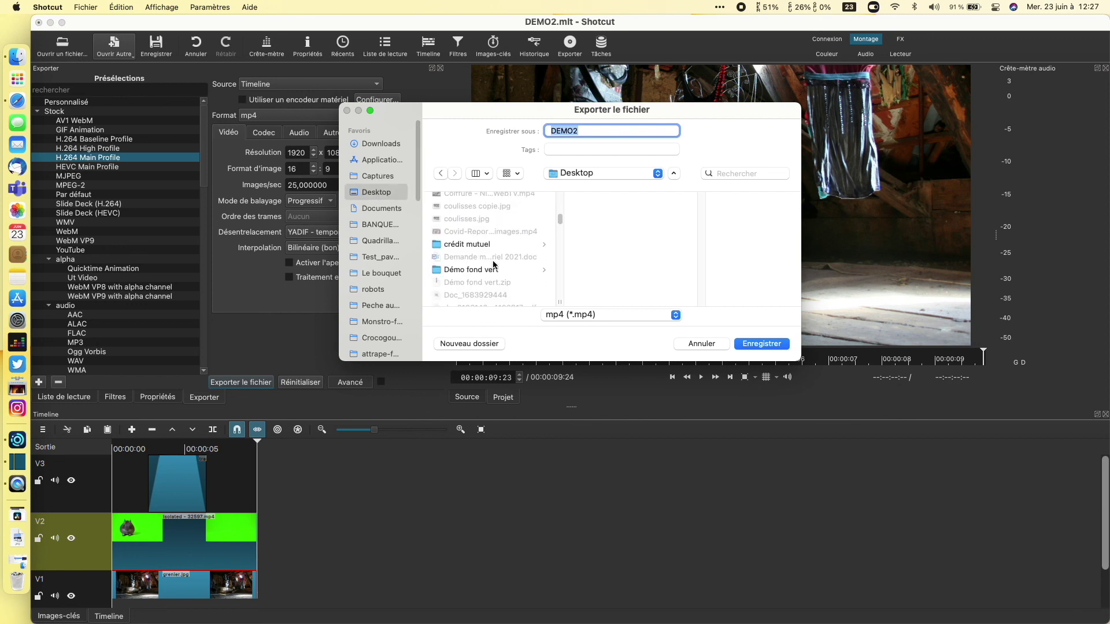
click(491, 269)
click(620, 278)
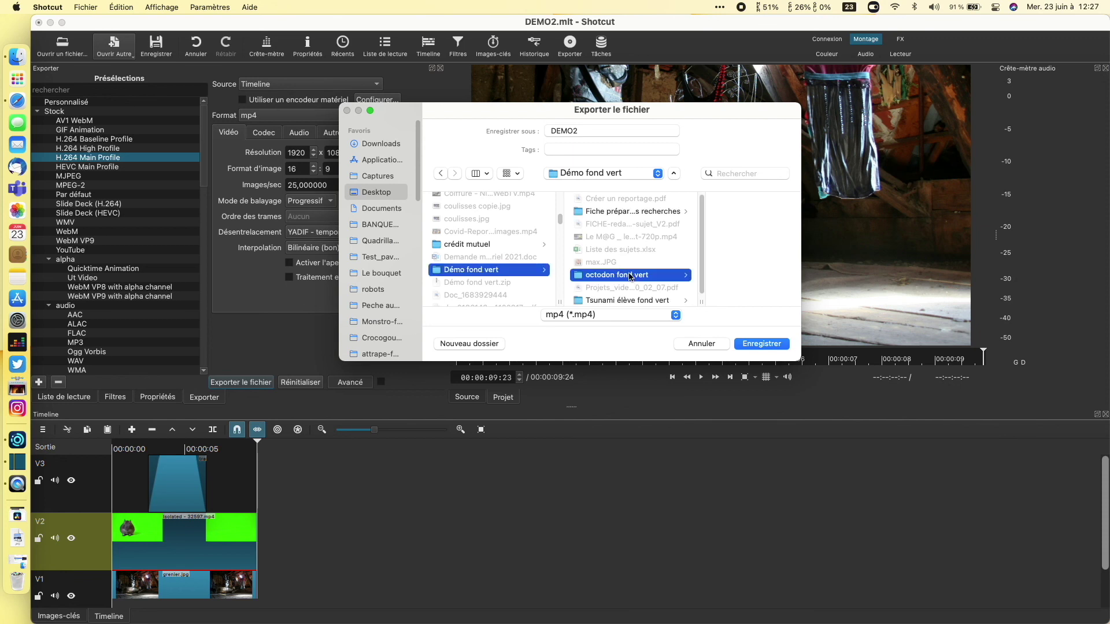
click(762, 344)
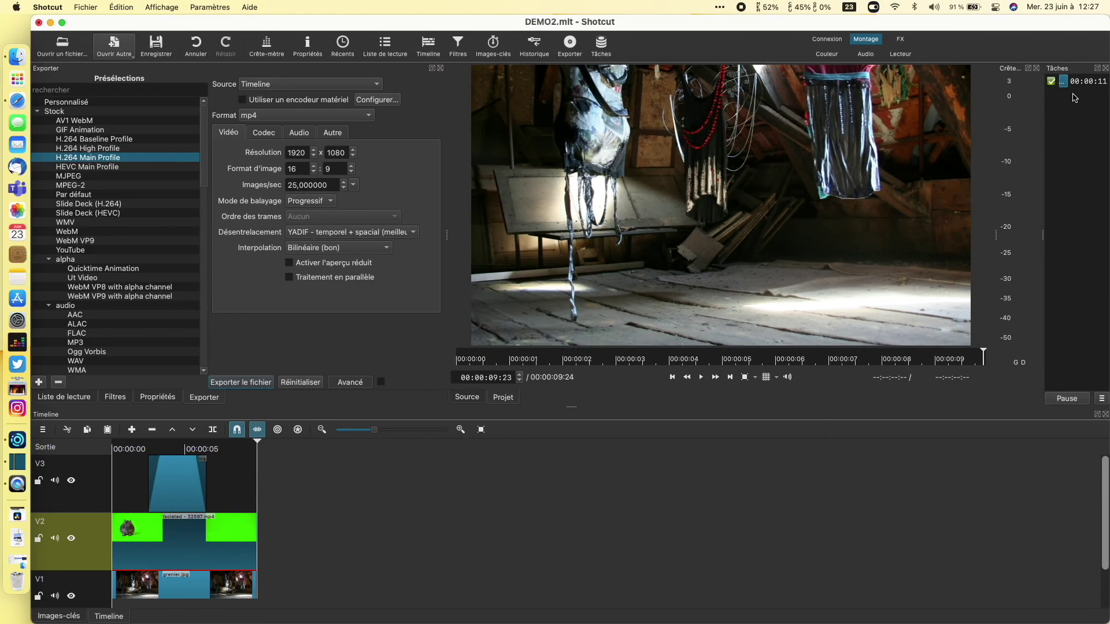
Switch to Finder, preview DEMO2.mp4 in the octodon fond vert folder through to its end, and close the preview.
click(17, 56)
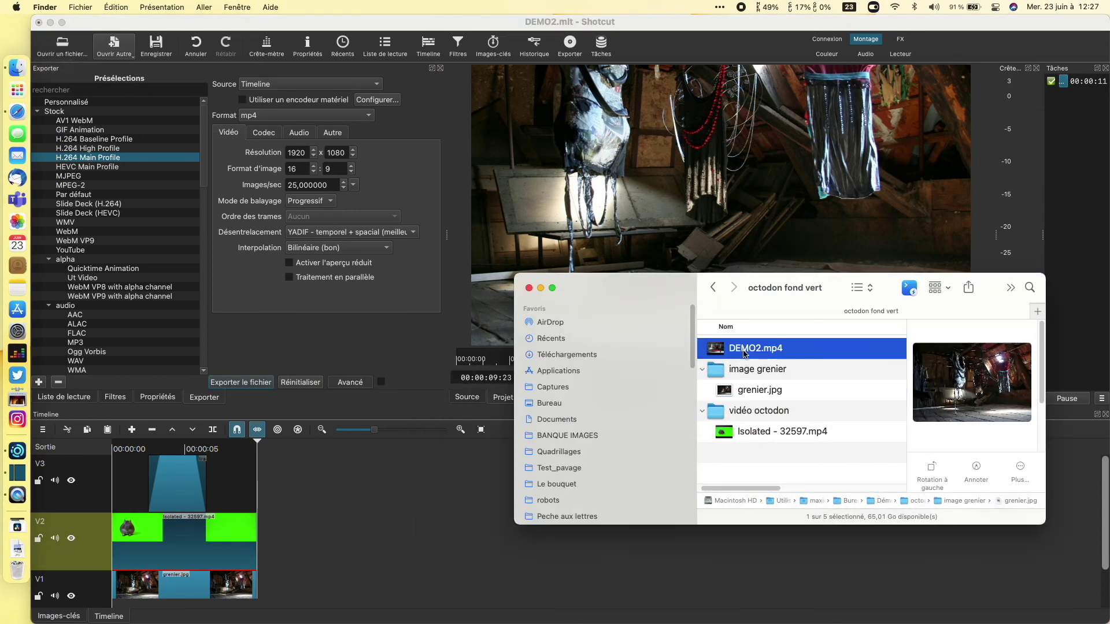
click(749, 351)
key(space)
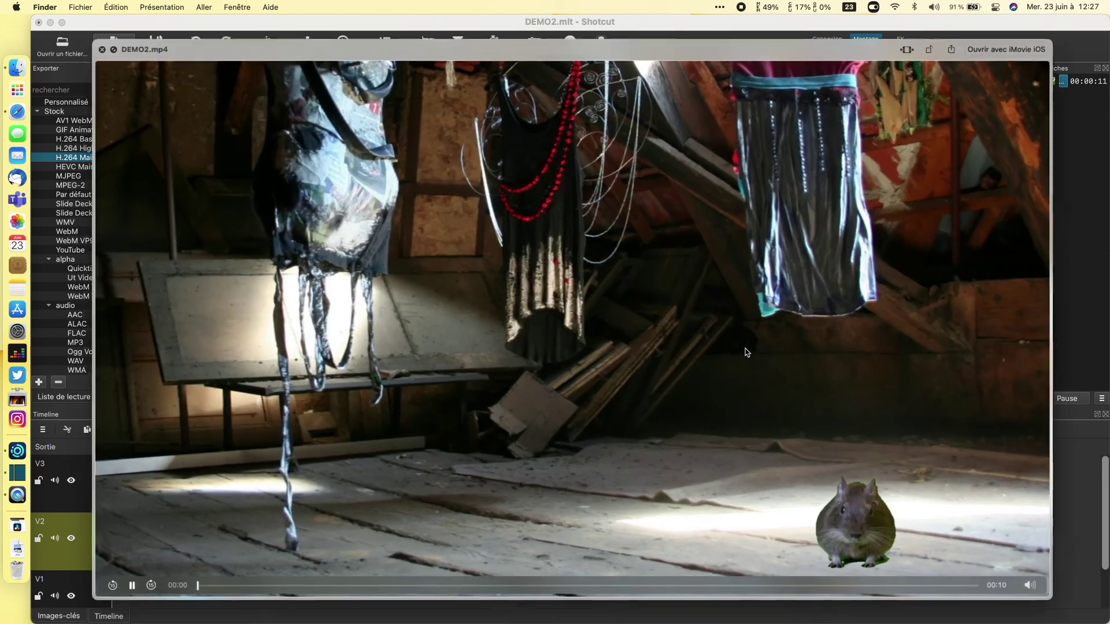
drag(208, 588, 993, 603)
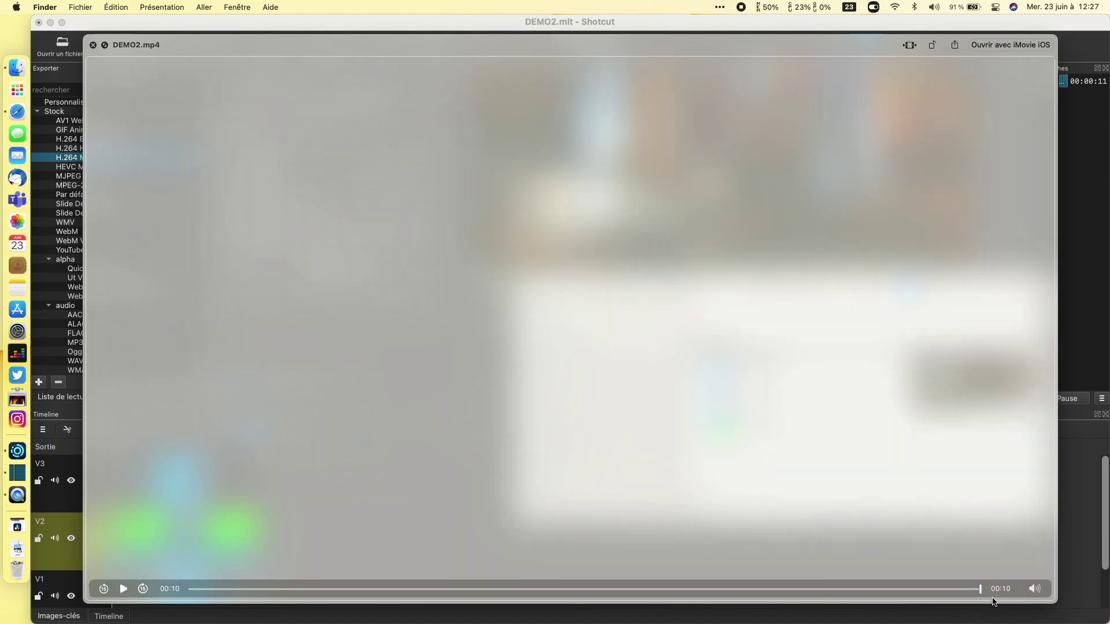
click(93, 45)
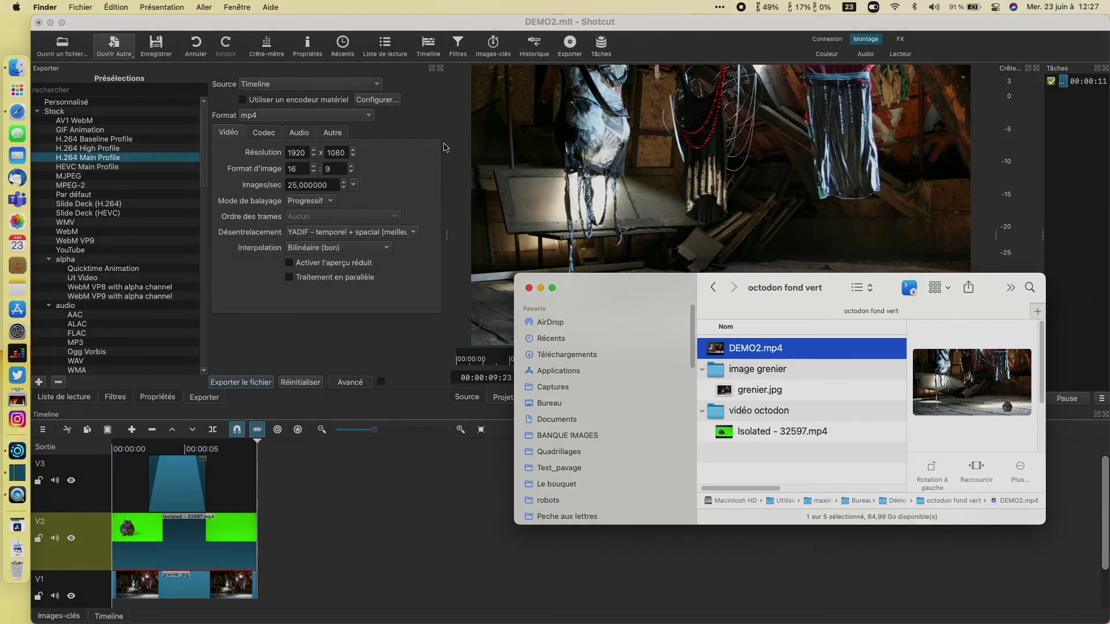